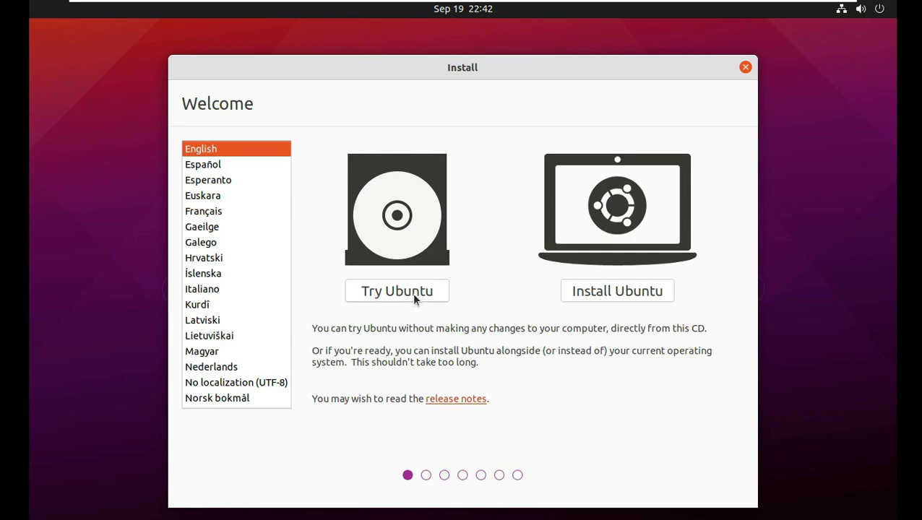
# Start the Ubuntu install with the default keyboard, including third-party drivers and media formats.
pyautogui.click(607, 292)
pyautogui.click(710, 430)
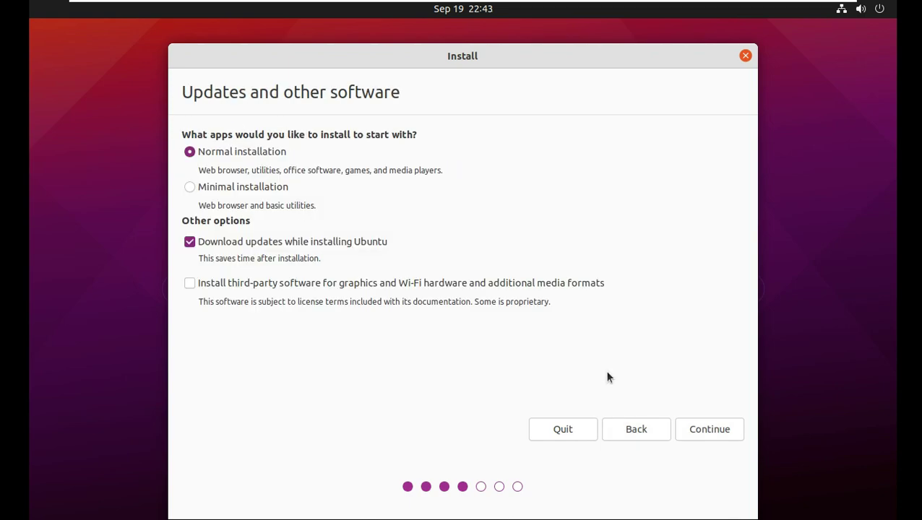
pyautogui.click(555, 282)
pyautogui.click(705, 433)
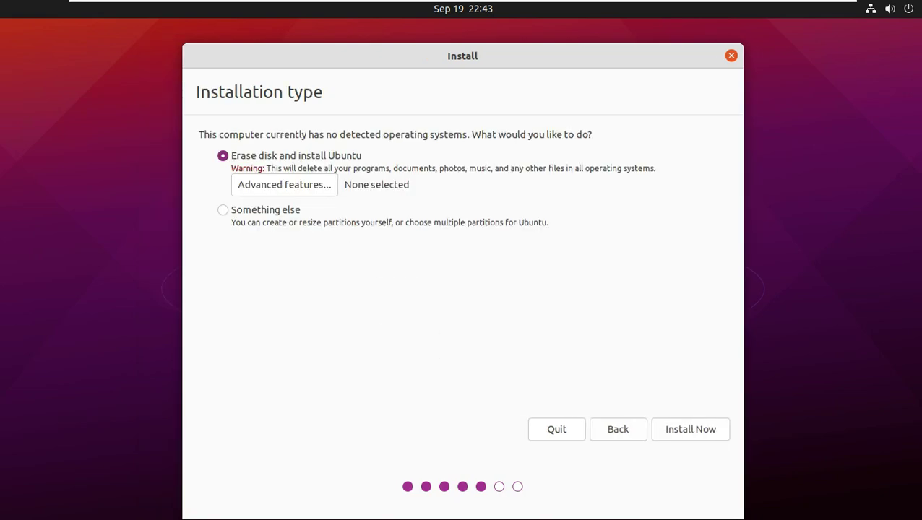
# Choose Erase disk and install Ubuntu with default options, and confirm writing the partition changes.
pyautogui.click(284, 185)
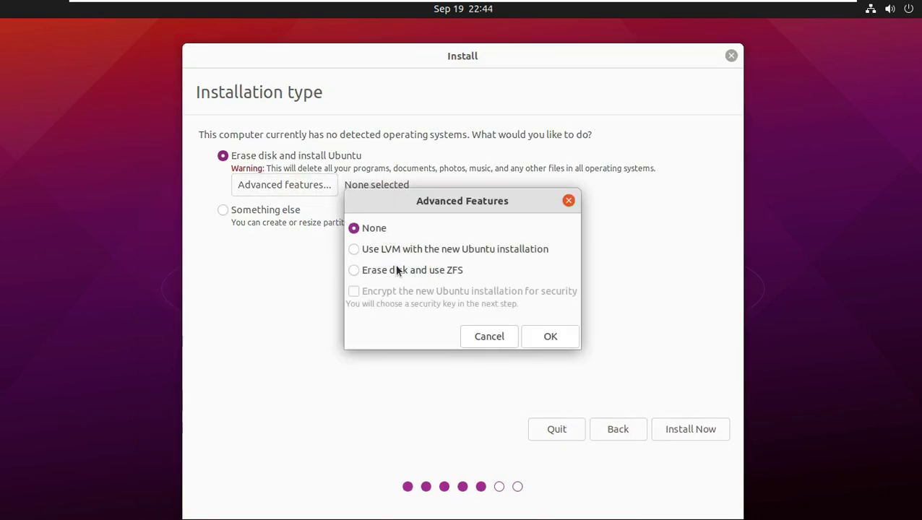
pyautogui.click(492, 336)
pyautogui.click(288, 211)
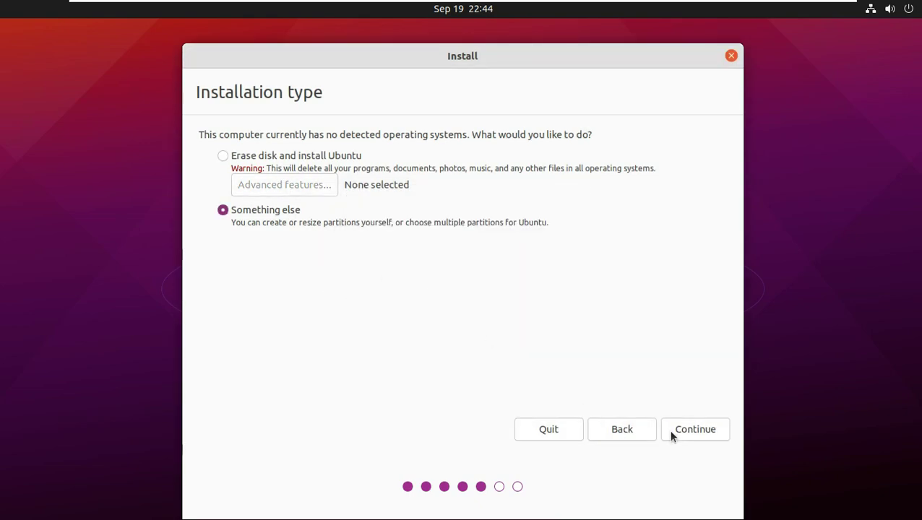
pyautogui.click(289, 156)
pyautogui.click(672, 431)
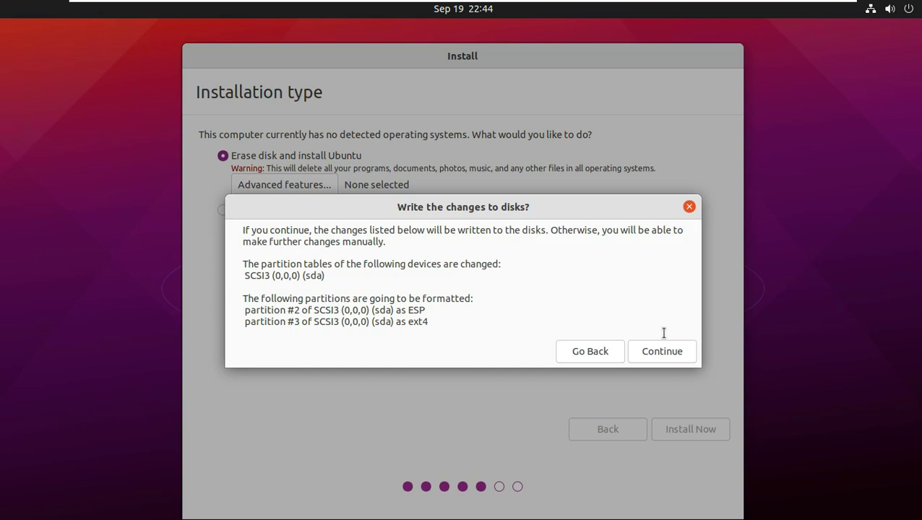
pyautogui.click(672, 354)
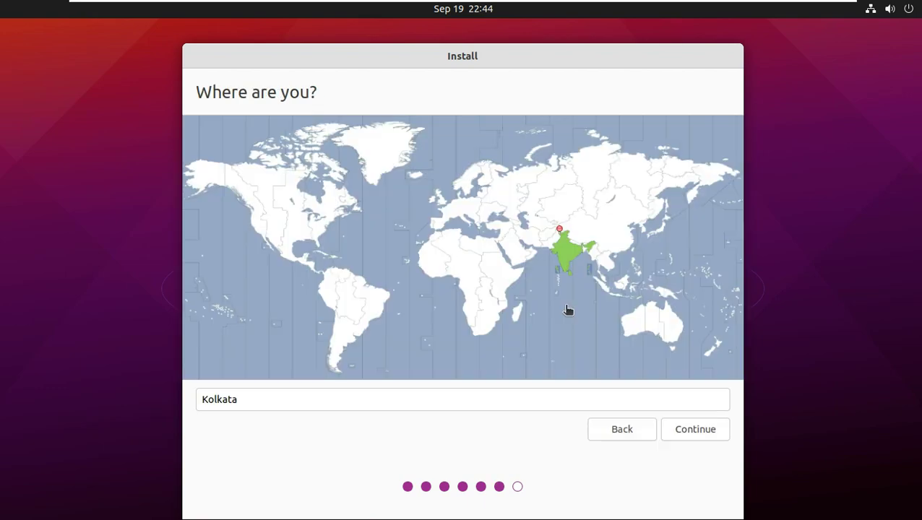
# Pick Los Angeles as the time zone, then enable automatic login on the account page.
pyautogui.click(262, 228)
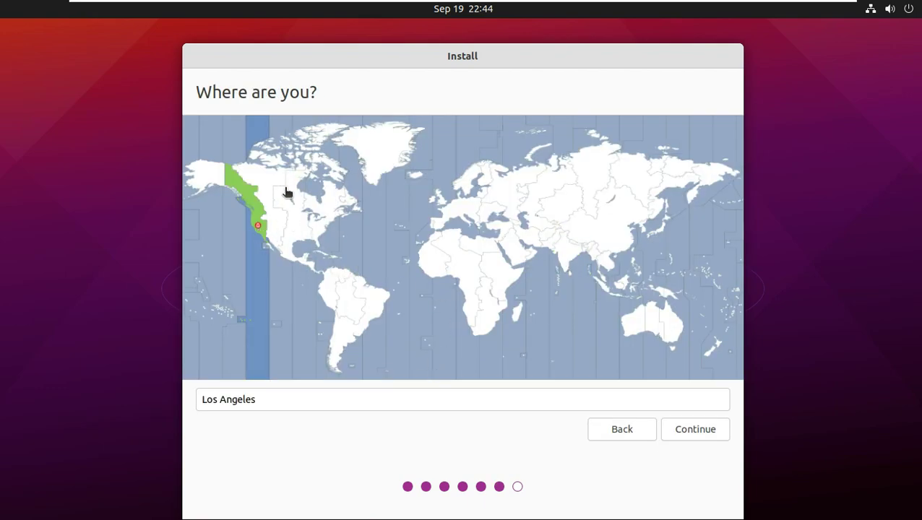
pyautogui.click(337, 151)
pyautogui.click(375, 186)
pyautogui.click(305, 205)
pyautogui.click(398, 191)
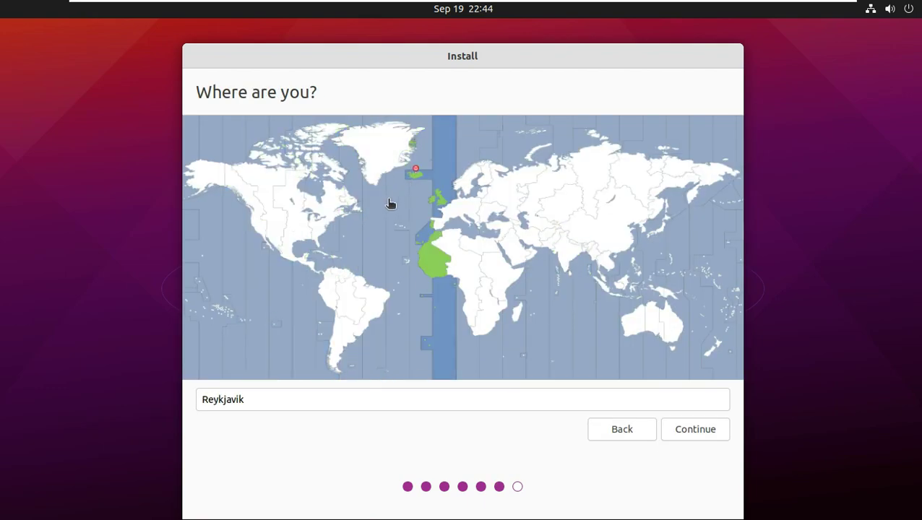
pyautogui.click(260, 237)
pyautogui.click(698, 432)
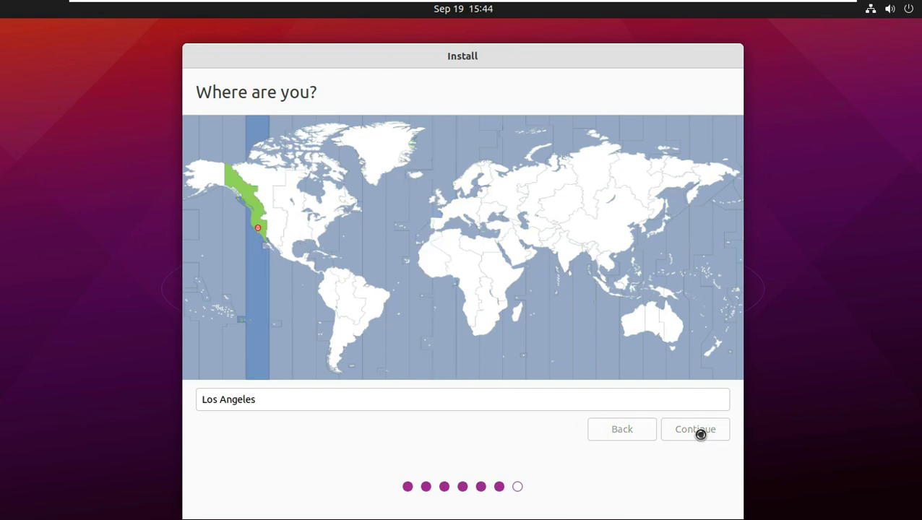
pyautogui.click(398, 284)
pyautogui.click(372, 140)
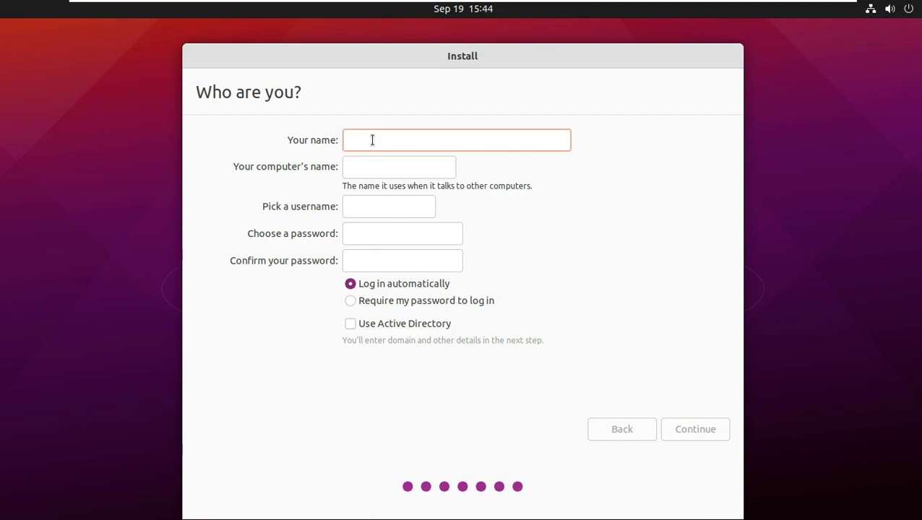
# Enter the user's name and trim '-virtual-machine' from the computer name.
pyautogui.write('runboxing')
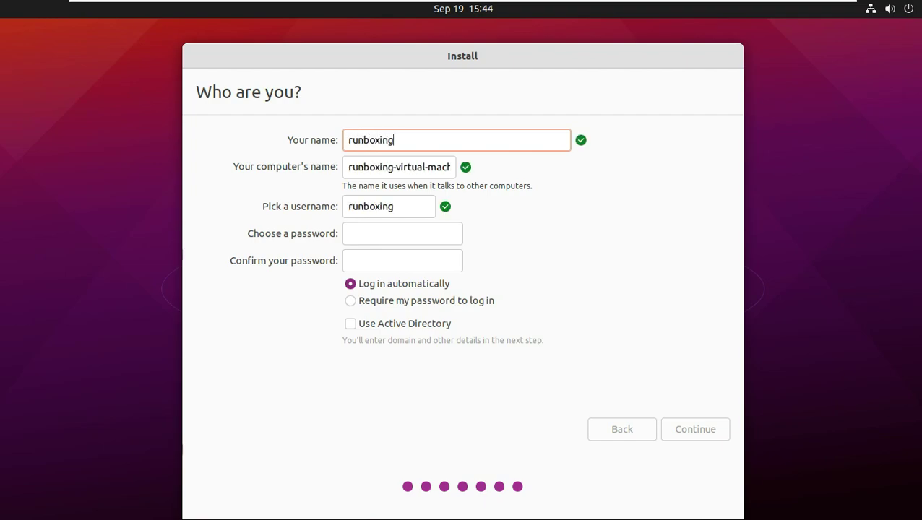
pyautogui.moveTo(392, 167); pyautogui.dragTo(467, 181)
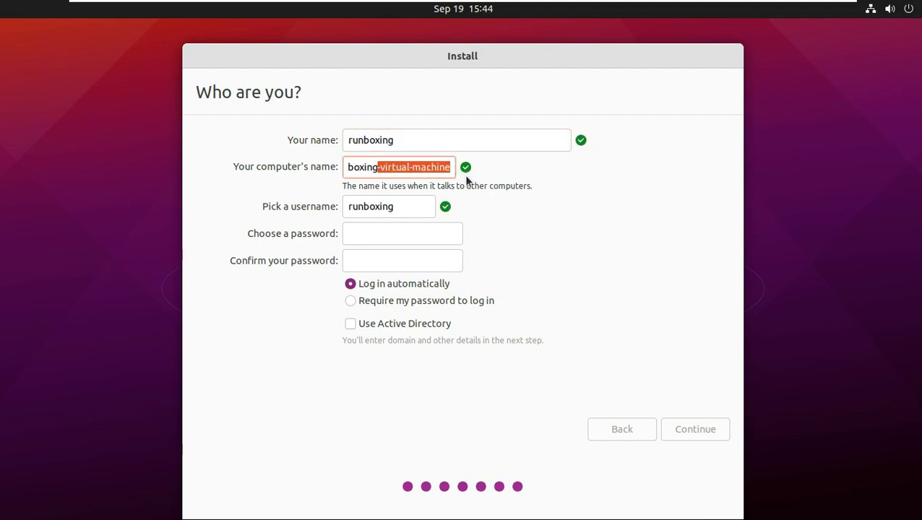
pyautogui.press('BackSpace')
# Set and confirm the account password, then begin the installation.
pyautogui.click(425, 240)
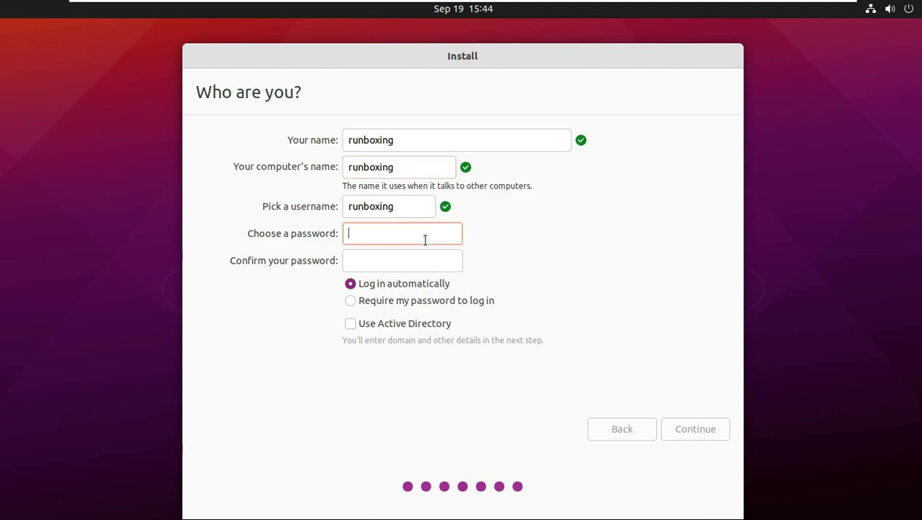
pyautogui.write('•••••')
pyautogui.click(421, 268)
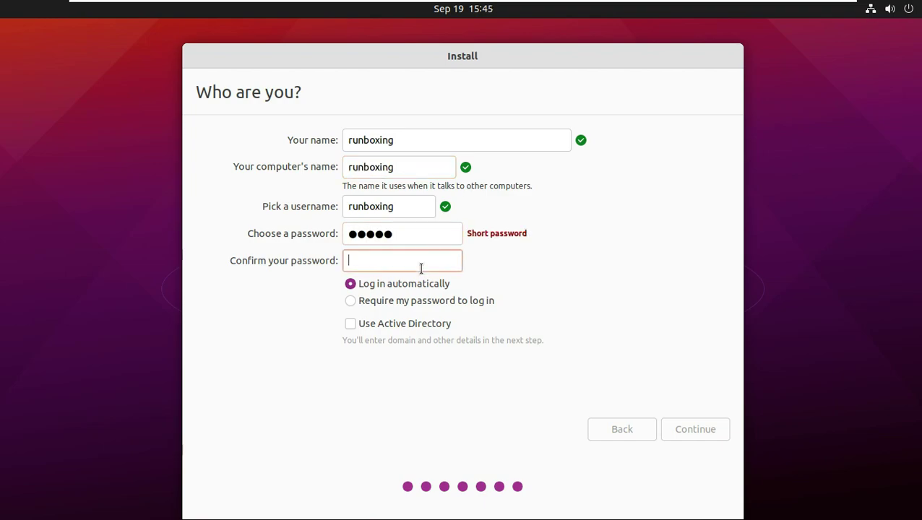
pyautogui.write('•••••')
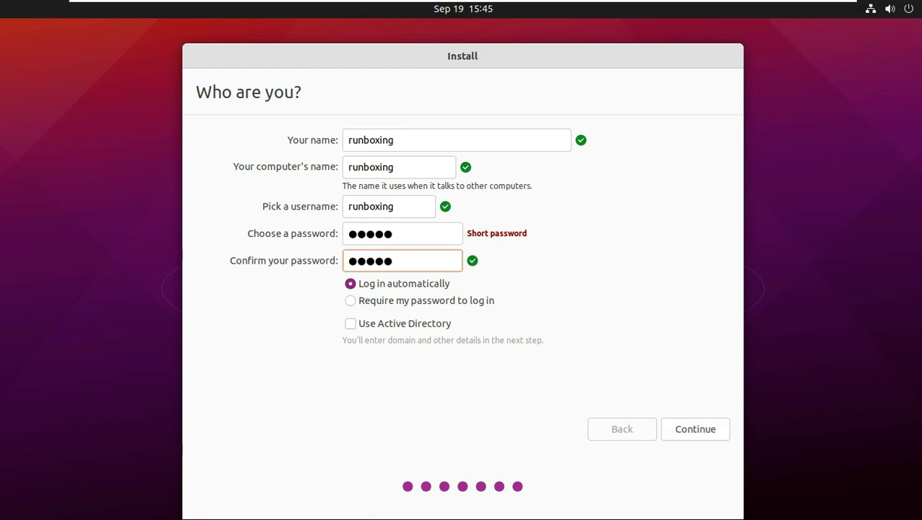
pyautogui.click(701, 430)
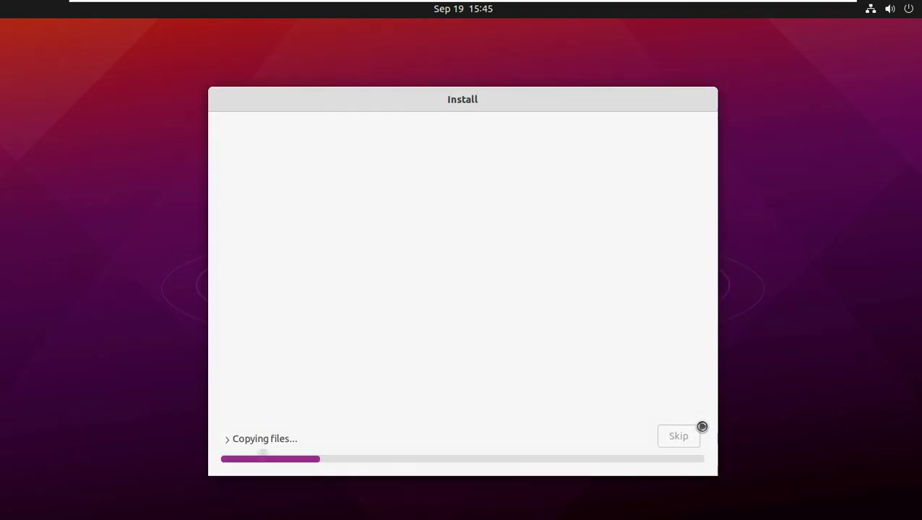
# Show the detailed installation log and, once done, restart into the new Ubuntu system.
pyautogui.click(228, 438)
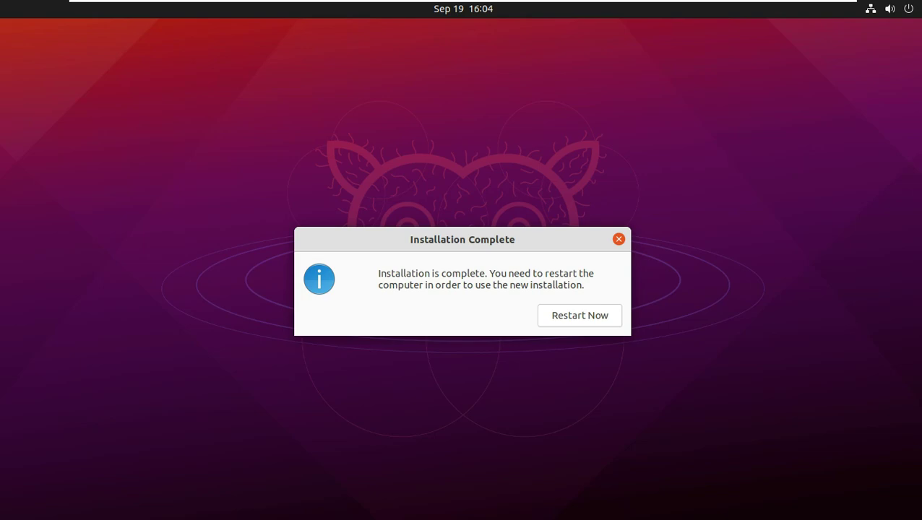
pyautogui.click(568, 315)
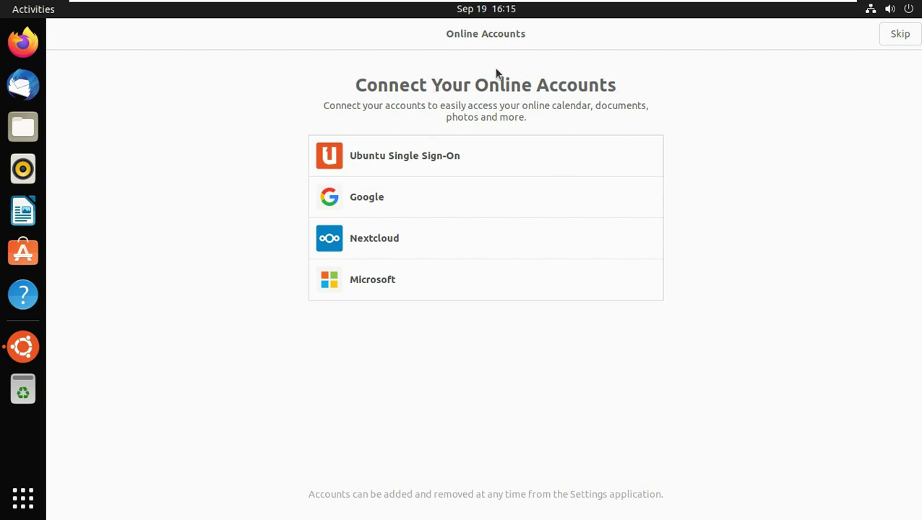
# Skip online accounts, decline sending system info, and finish the Welcome to Ubuntu pages.
pyautogui.click(515, 38)
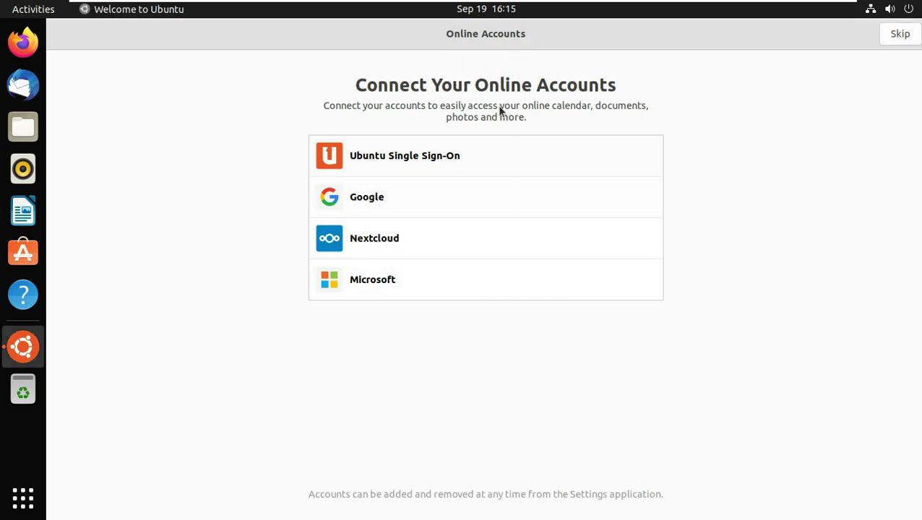
pyautogui.click(903, 35)
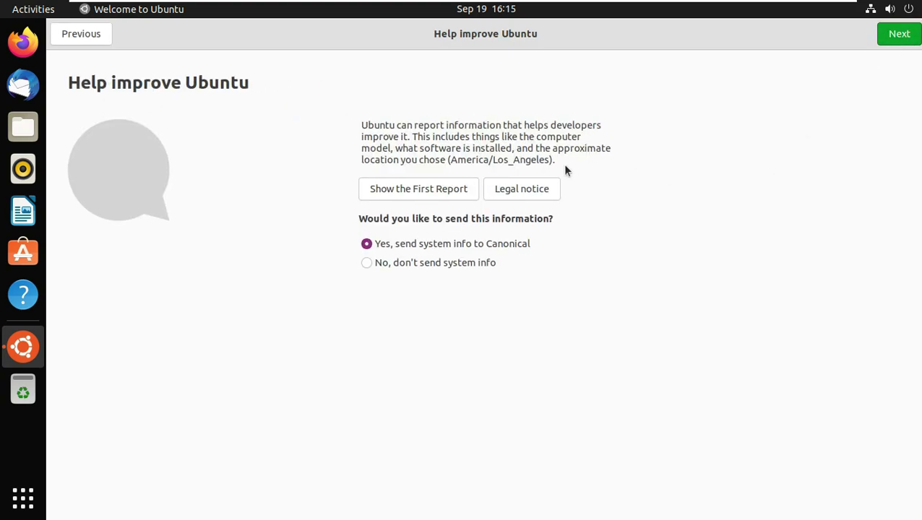
pyautogui.click(464, 265)
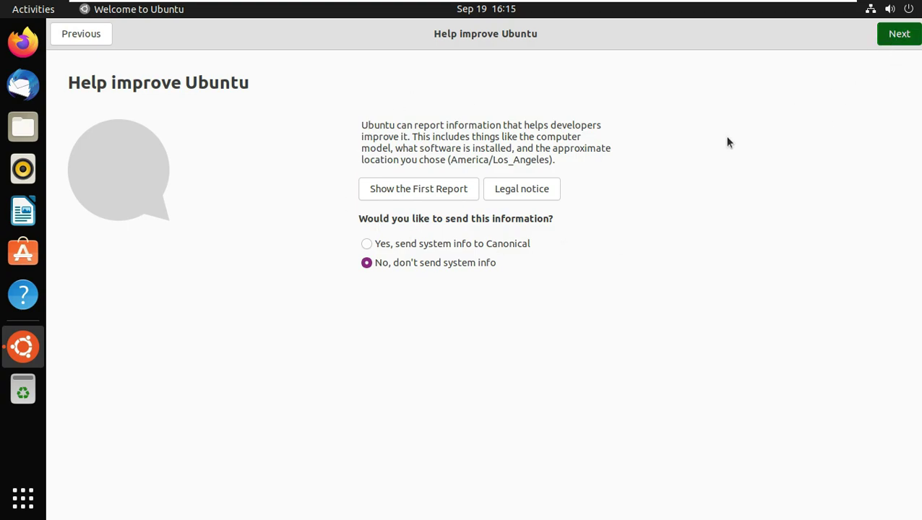
pyautogui.press('Return')
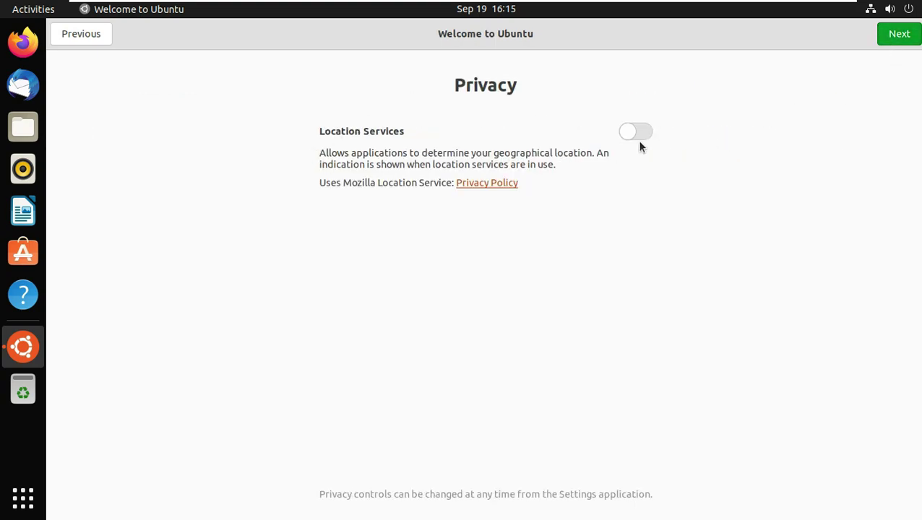
pyautogui.click(898, 42)
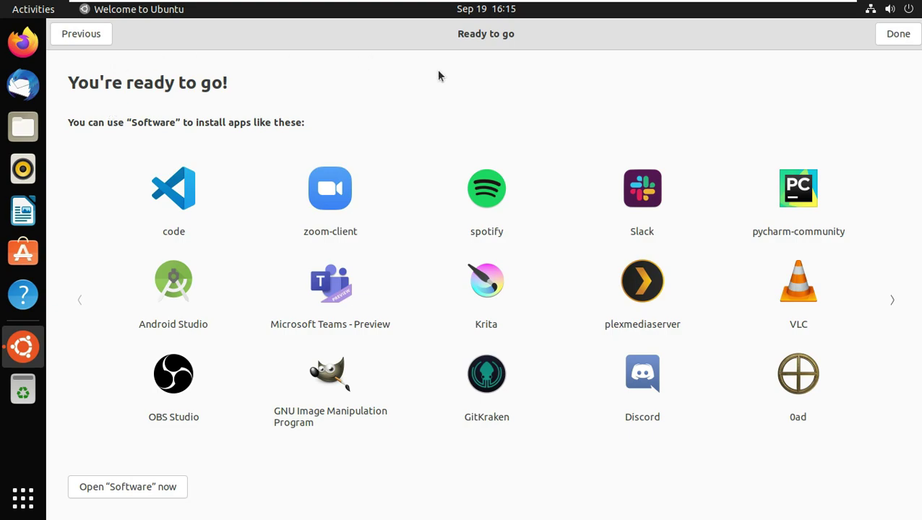
pyautogui.click(893, 34)
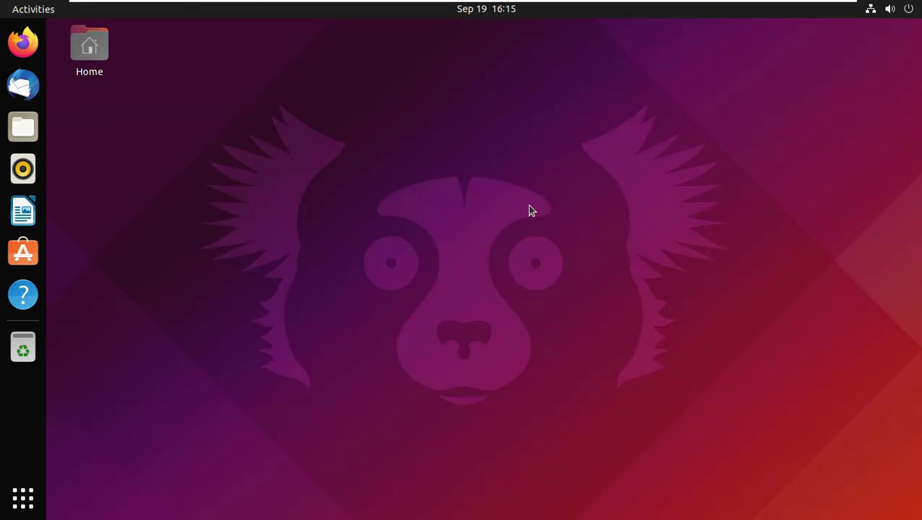
# Switch the Background to the grey mascot wallpaper, then back to the purple mascot.
pyautogui.click(26, 497)
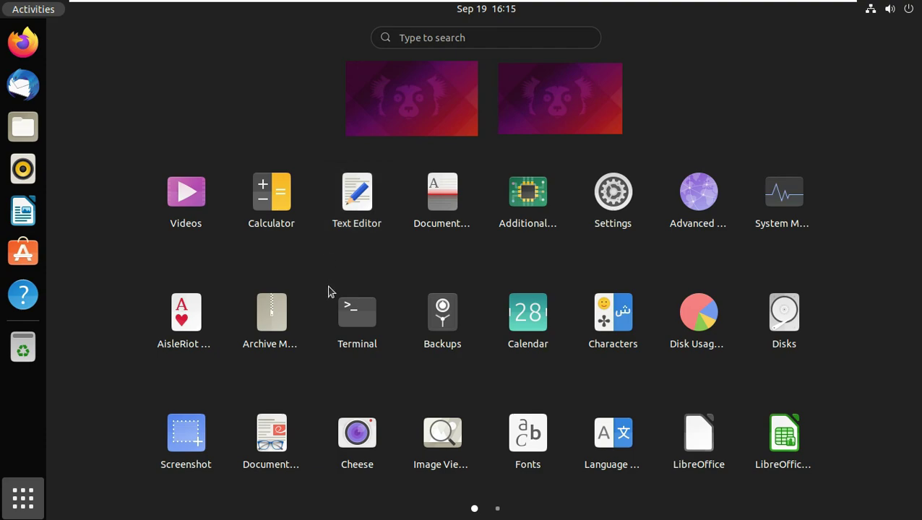
pyautogui.click(628, 210)
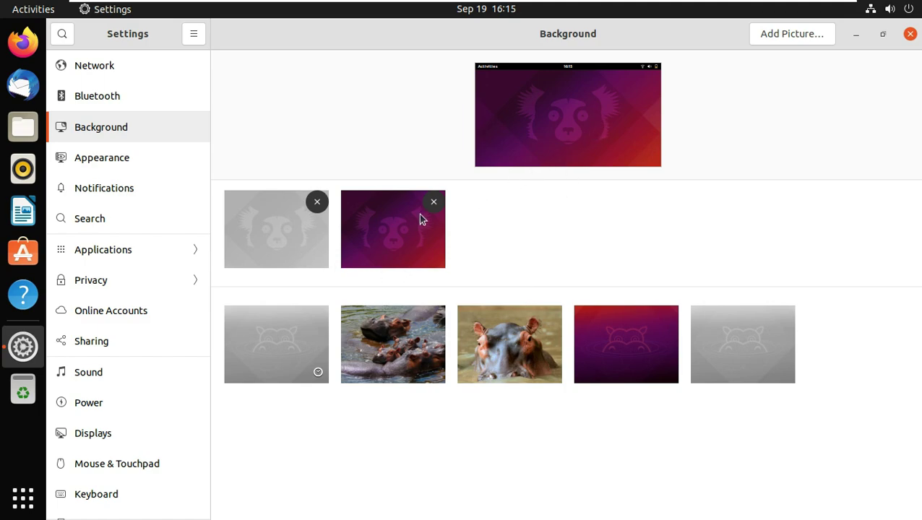
pyautogui.click(272, 245)
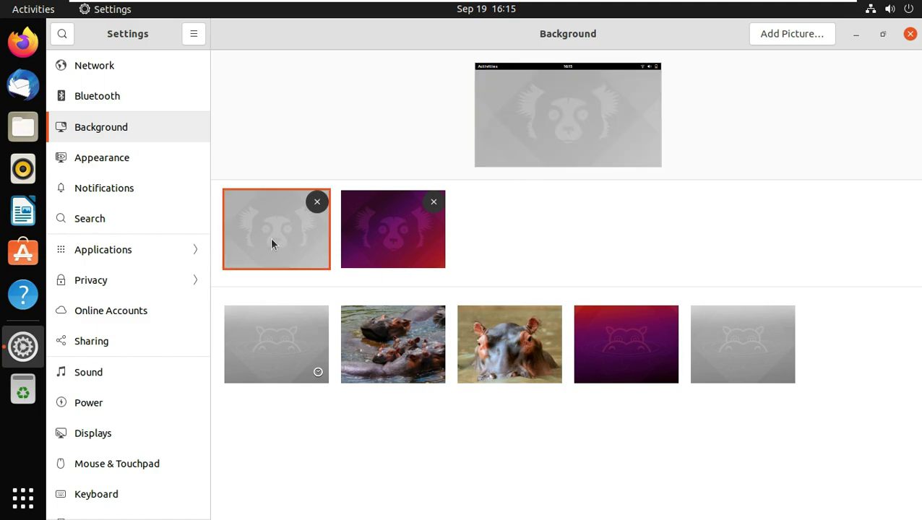
pyautogui.click(856, 34)
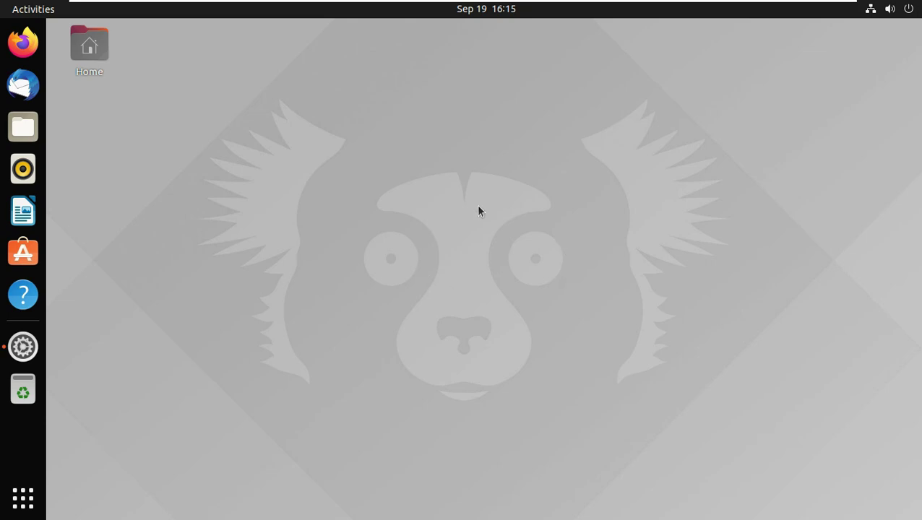
pyautogui.click(23, 347)
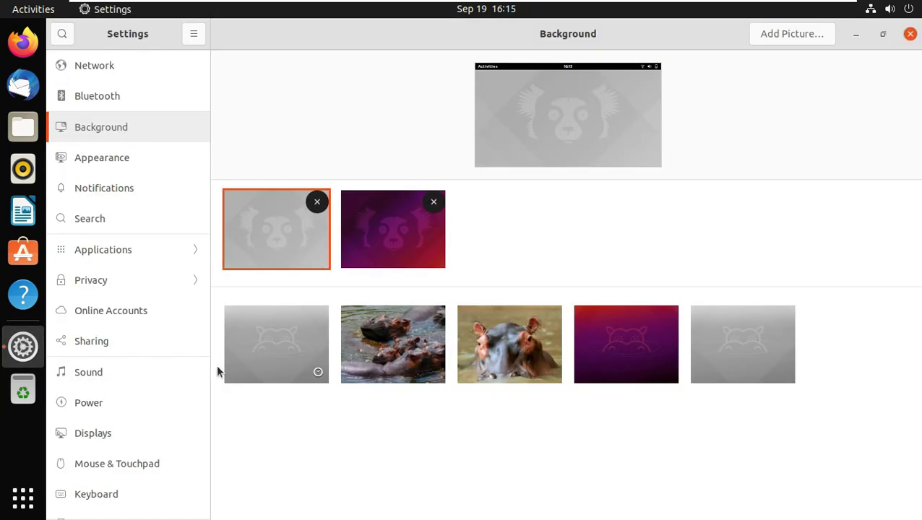
pyautogui.click(399, 232)
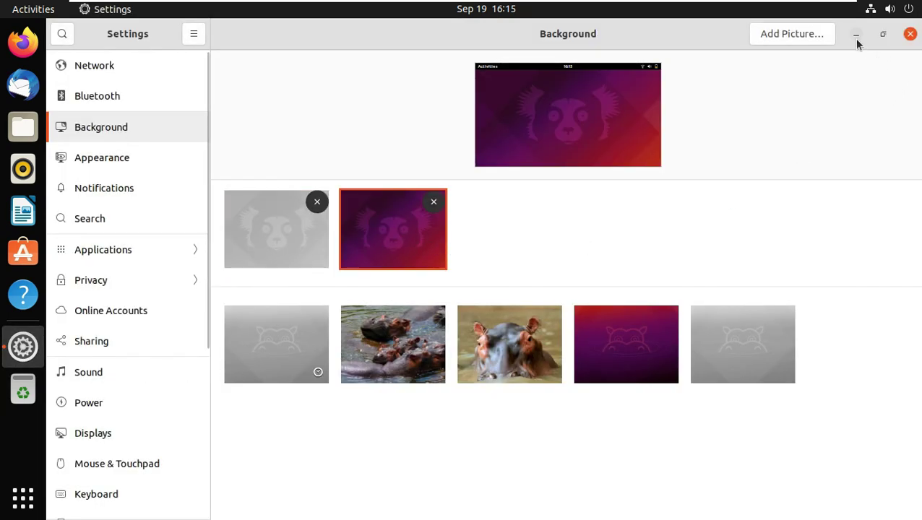
pyautogui.click(855, 34)
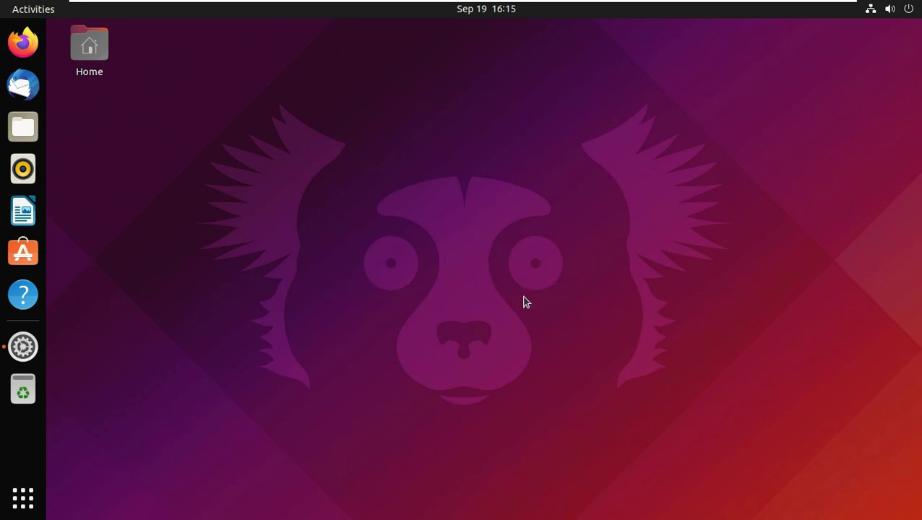
# Open Settings' About page and select the OS name and GNOME version 40.4.0.
pyautogui.click(29, 350)
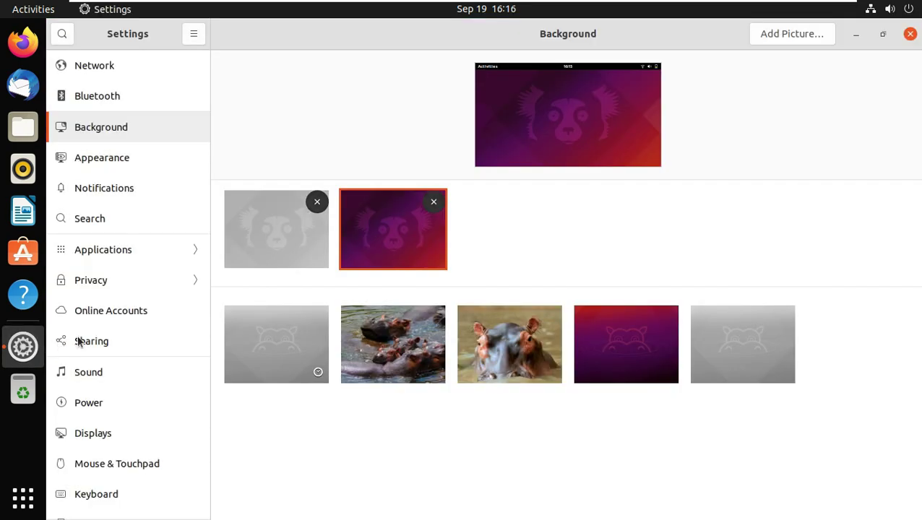
pyautogui.scroll(-5, 156, 361)
pyautogui.scroll(-2, 145, 470)
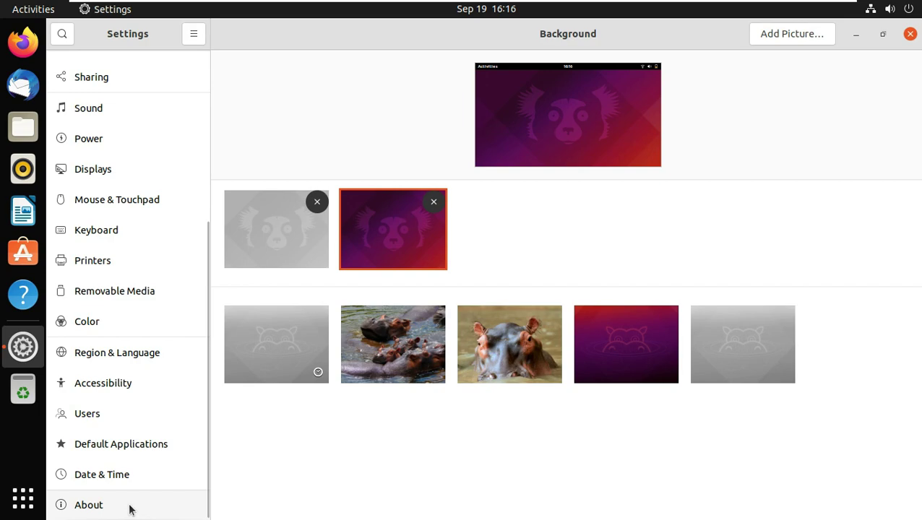
pyautogui.click(129, 510)
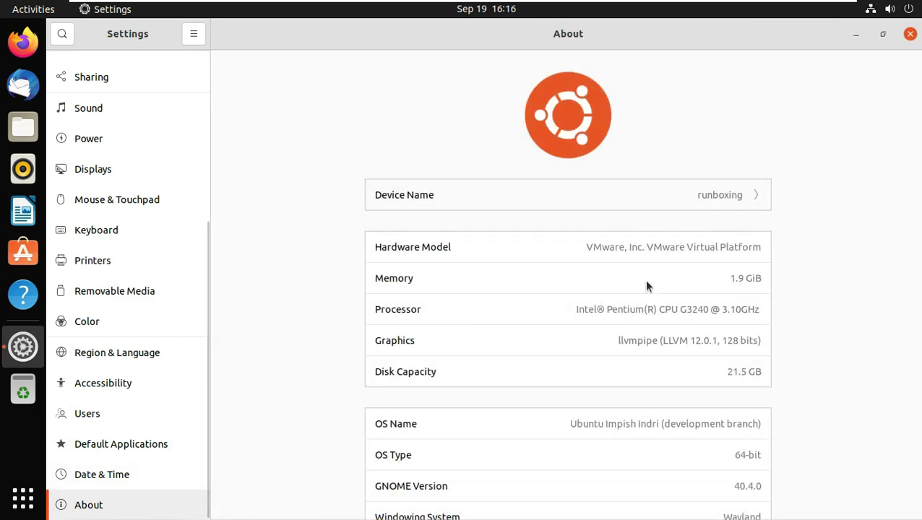
pyautogui.scroll(-3, 722, 333)
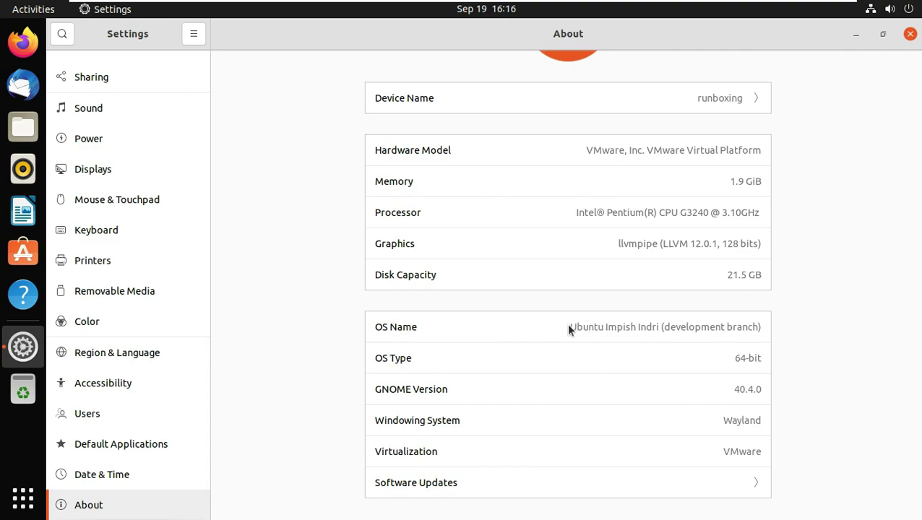
pyautogui.moveTo(570, 327); pyautogui.dragTo(764, 328)
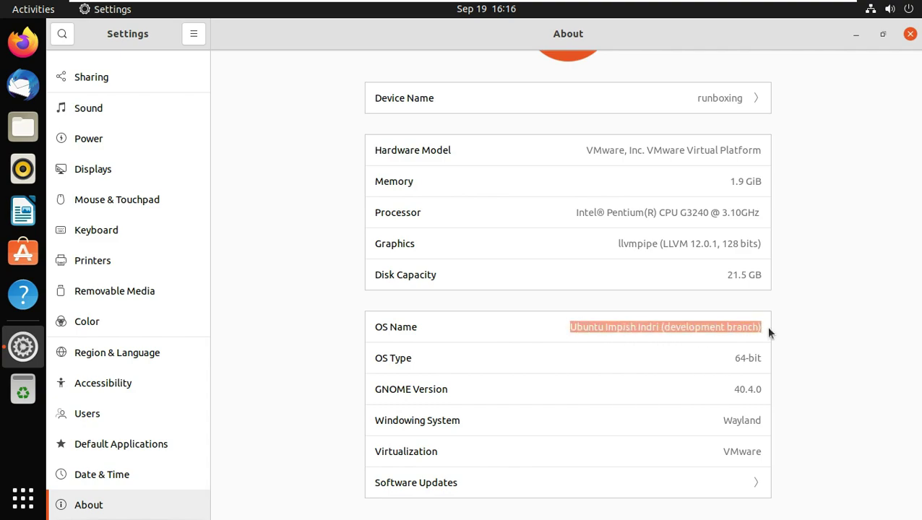
pyautogui.moveTo(732, 390); pyautogui.dragTo(782, 388)
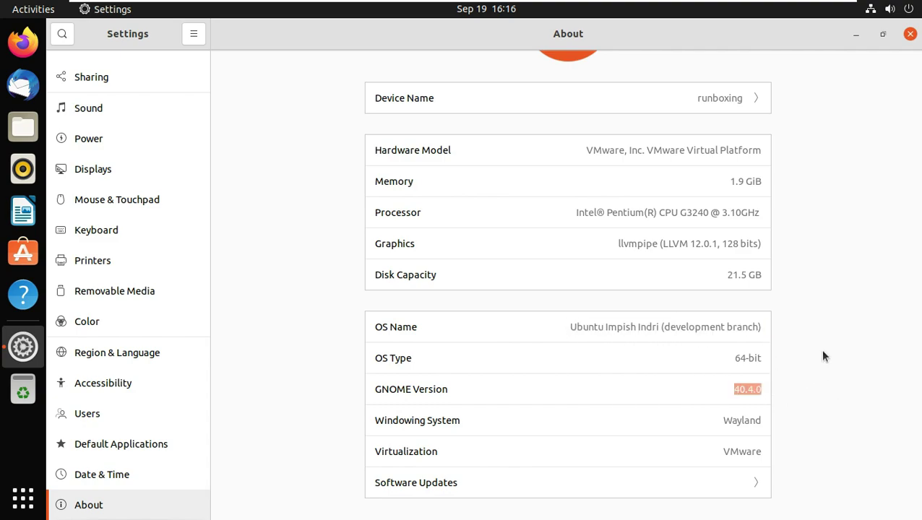
pyautogui.scroll(3, 850, 331)
pyautogui.scroll(-3, 849, 331)
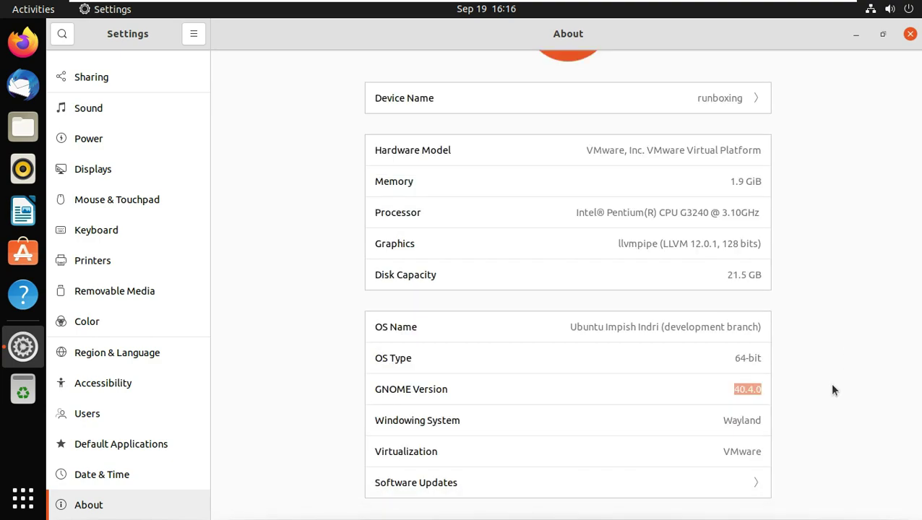
pyautogui.scroll(3, 427, 230)
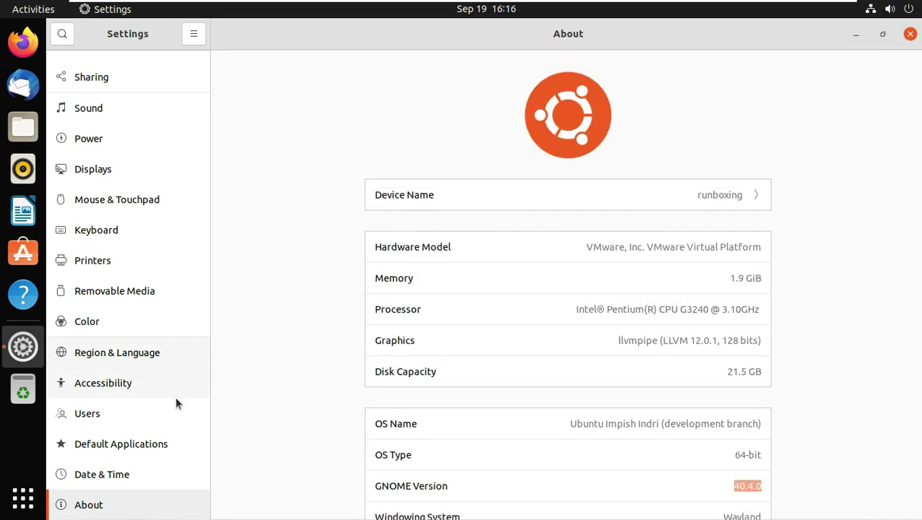
# View the Users page, then close Settings and launch Firefox.
pyautogui.click(157, 415)
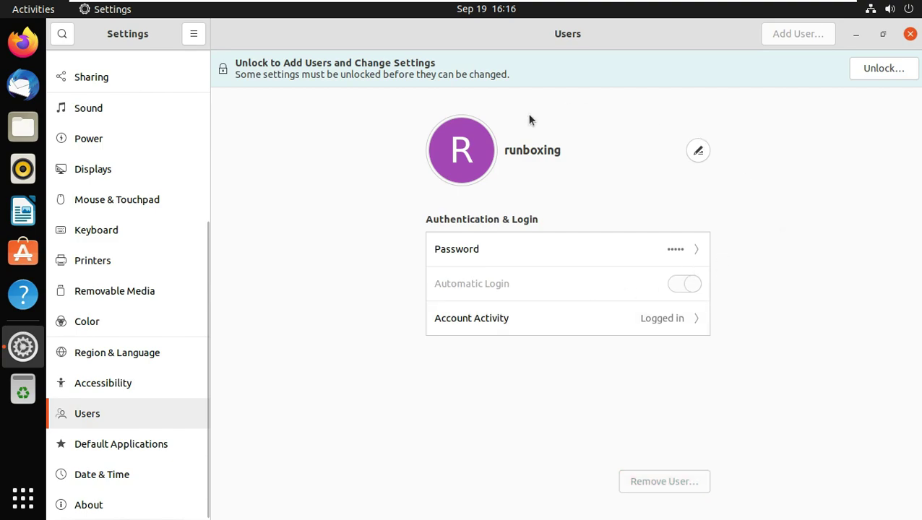
pyautogui.click(910, 34)
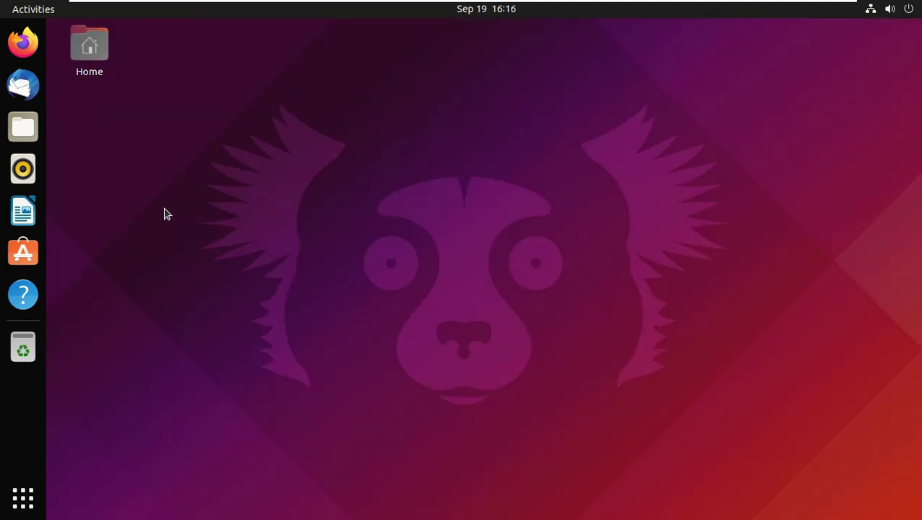
pyautogui.click(23, 42)
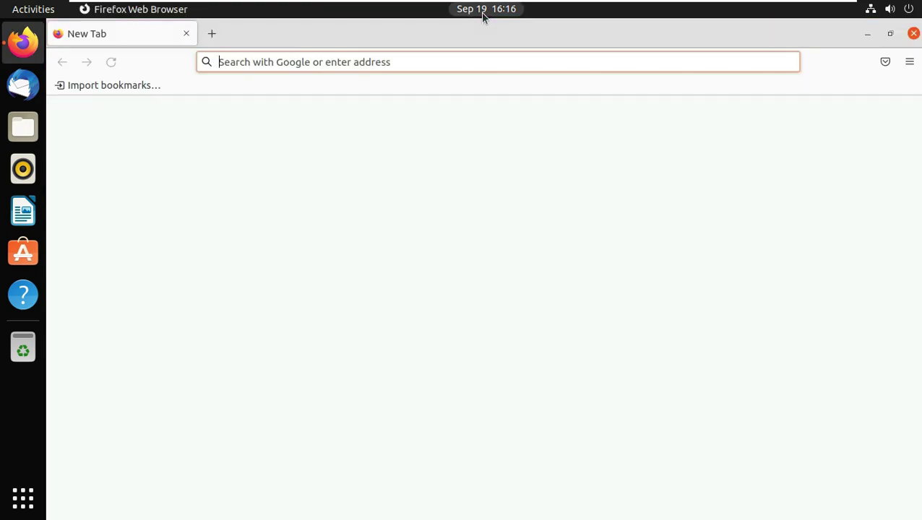
# Go to youtube.com/9to5linux in Firefox, replacing the initially typed 'ubuntu'.
pyautogui.click(483, 16)
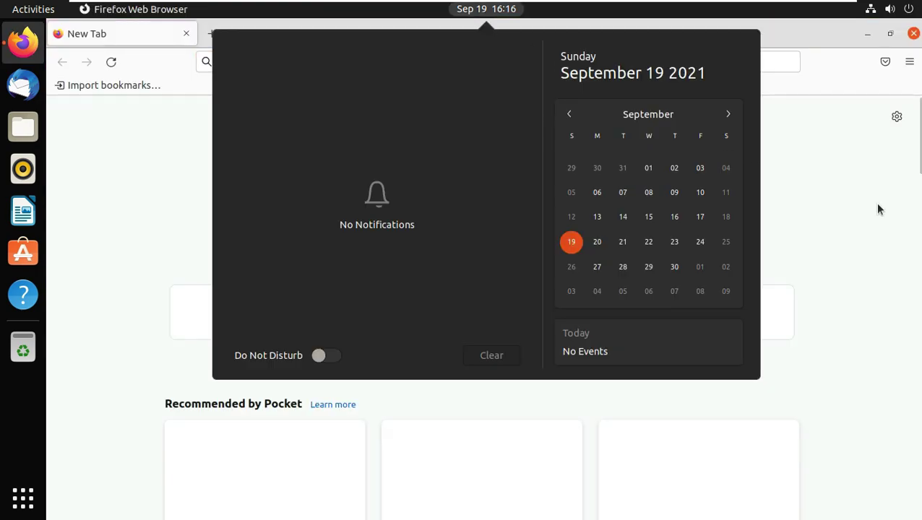
pyautogui.click(810, 277)
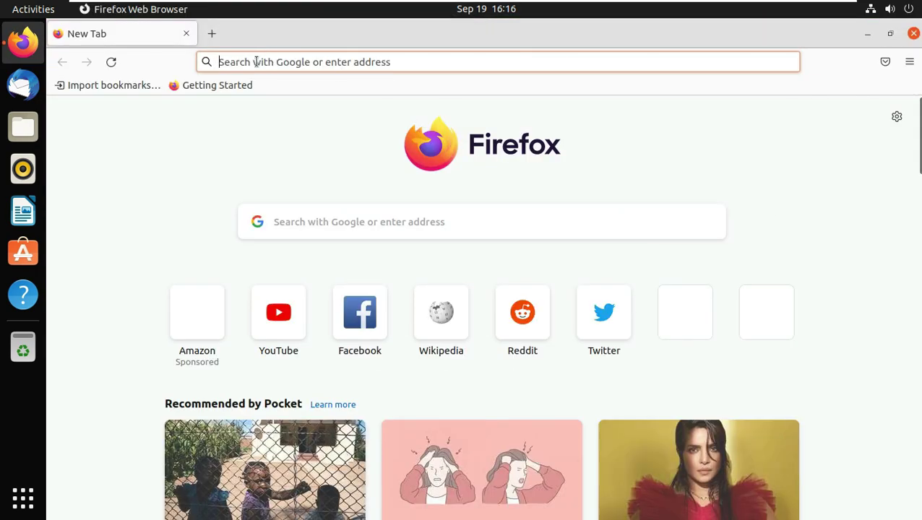
pyautogui.click(341, 58)
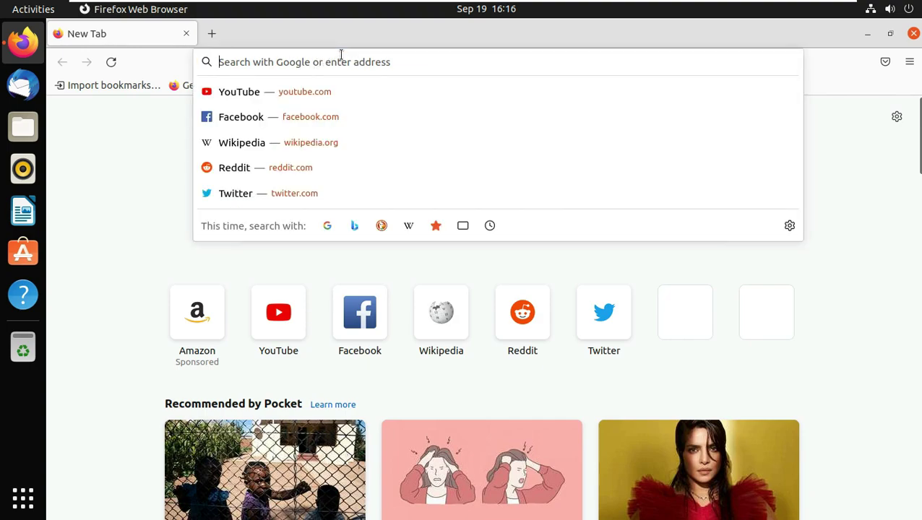
pyautogui.write('ubuntu.com/')
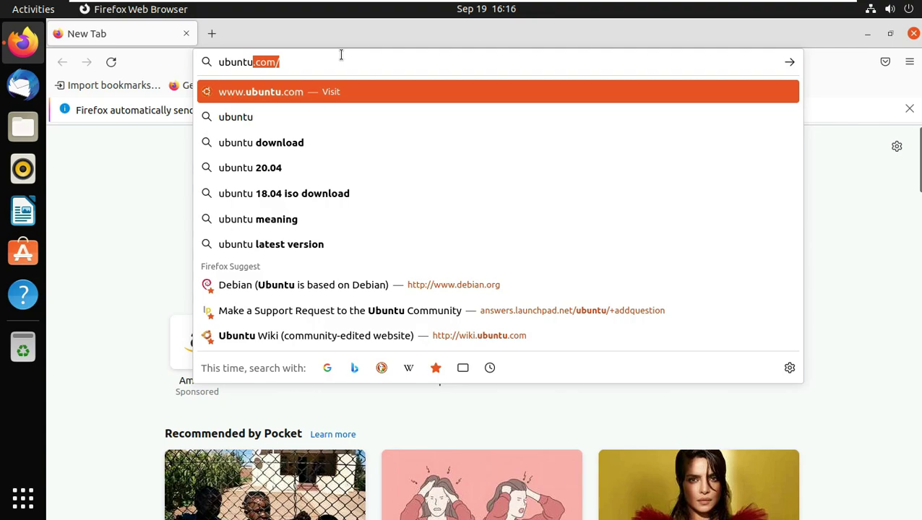
pyautogui.hotkey('ctrl', 'a')
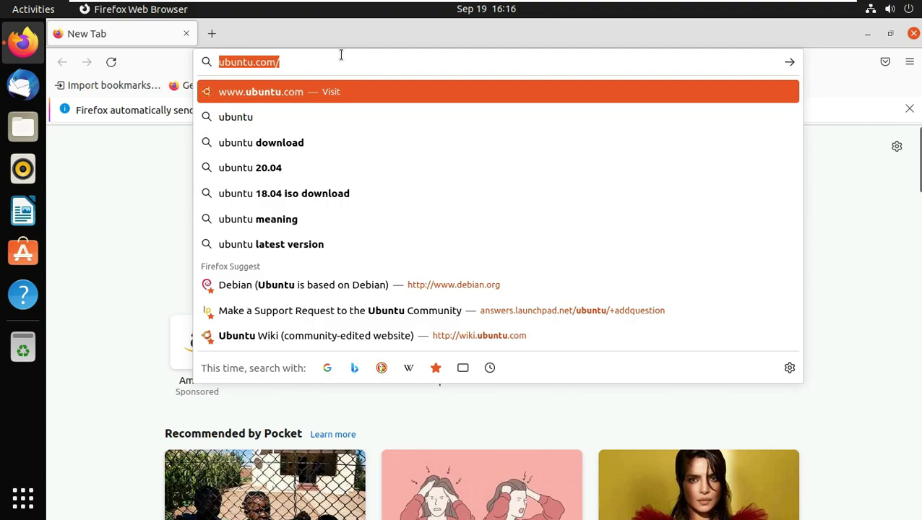
pyautogui.write('youtu')
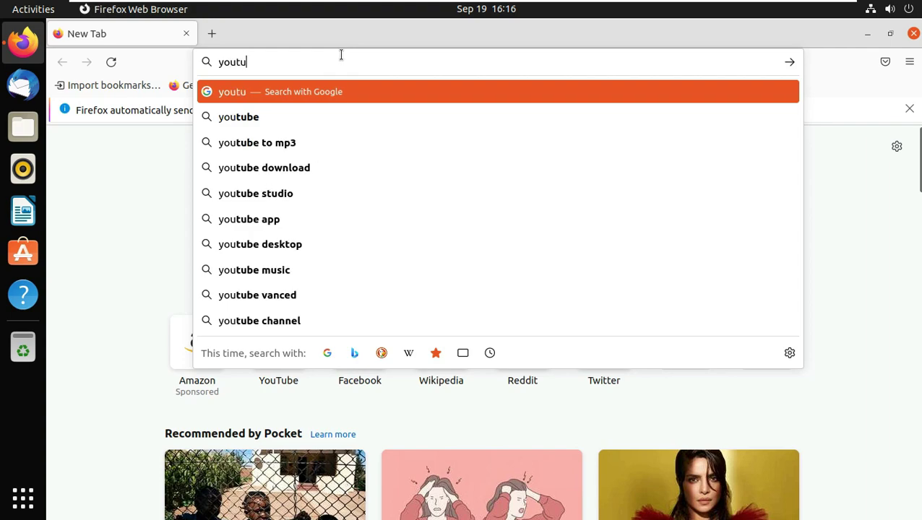
pyautogui.write('be')
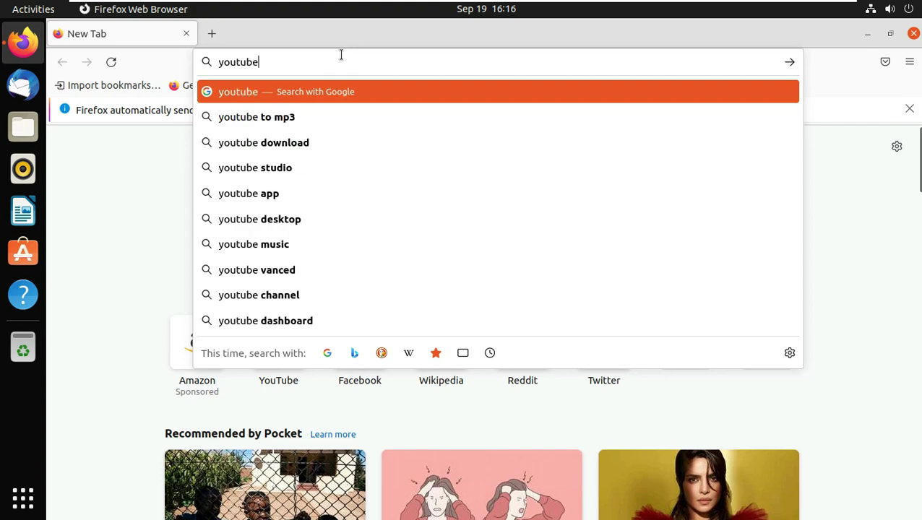
pyautogui.write('.com')
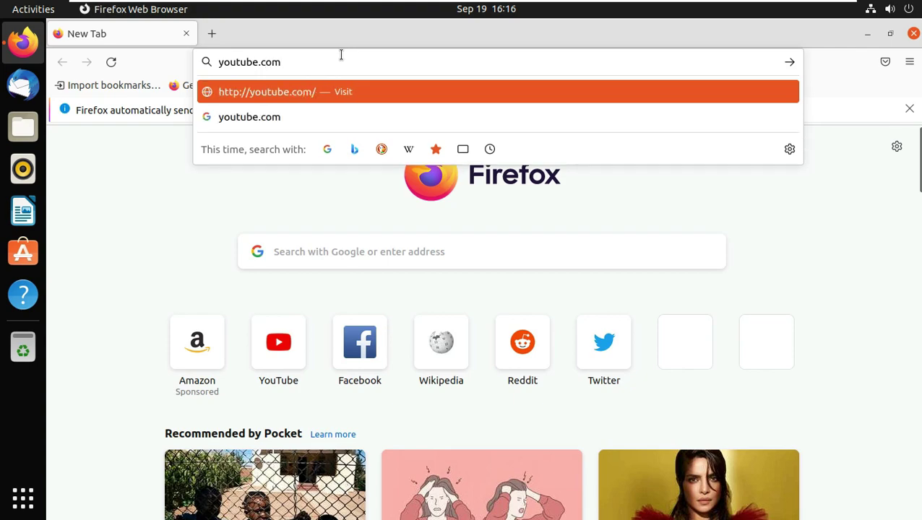
pyautogui.write('/')
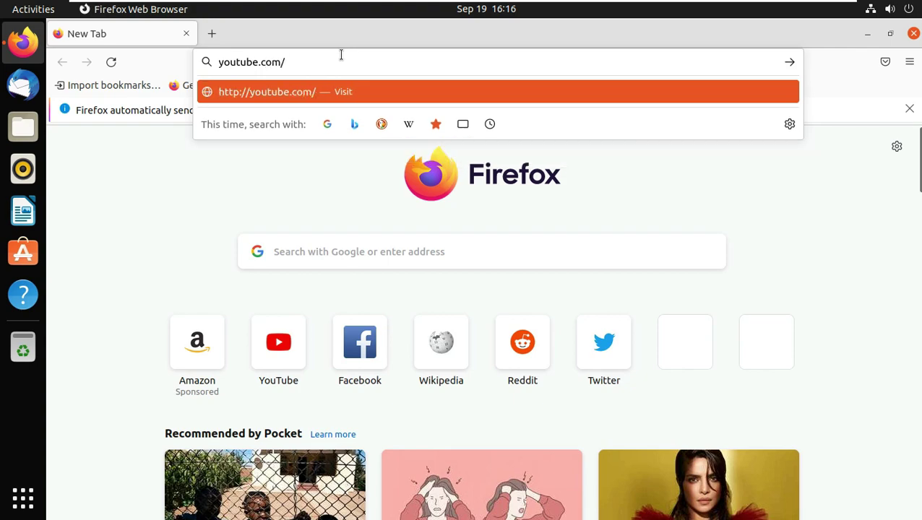
pyautogui.write('9to5linux')
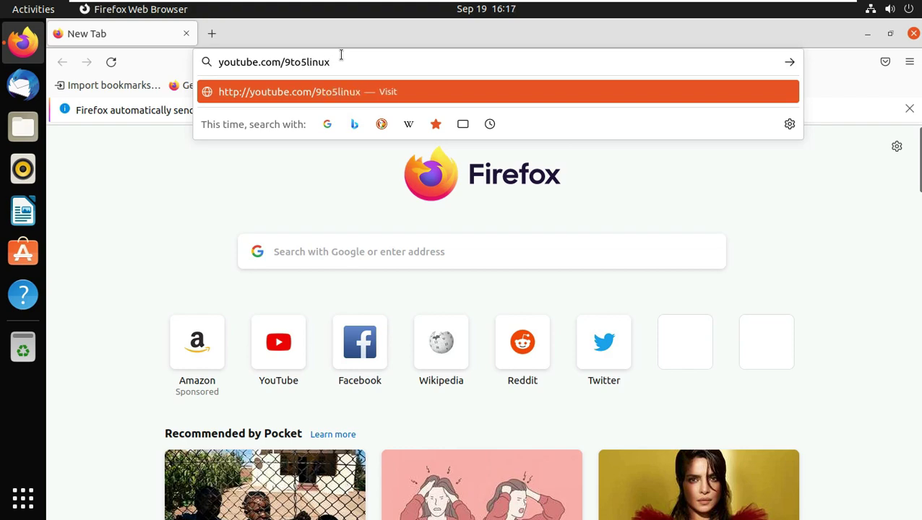
pyautogui.press('Return')
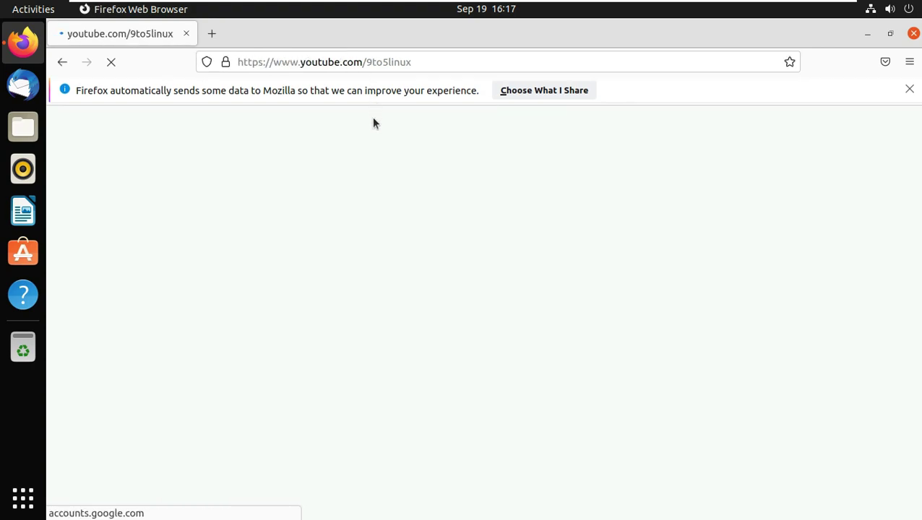
# Dismiss the data-sharing notice and confirm Firefox version 92.0 (64-bit) in About Firefox.
pyautogui.click(910, 89)
pyautogui.click(909, 61)
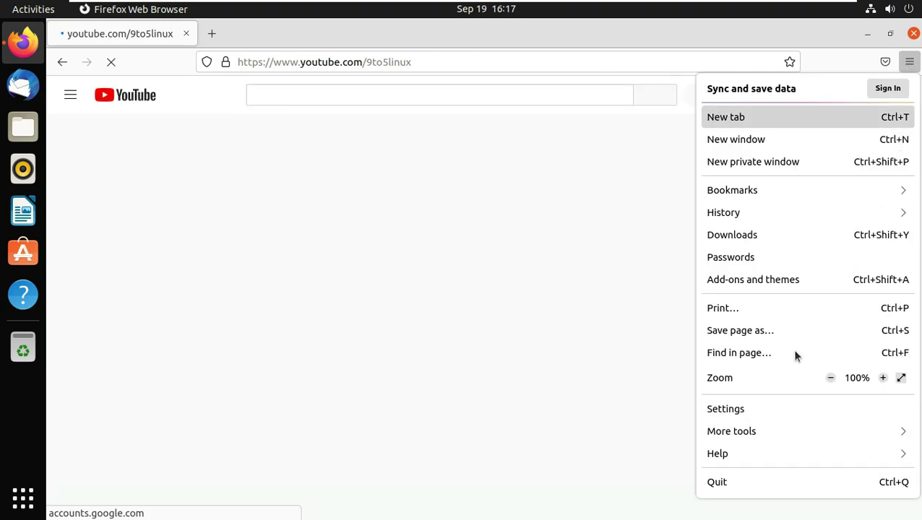
pyautogui.click(725, 454)
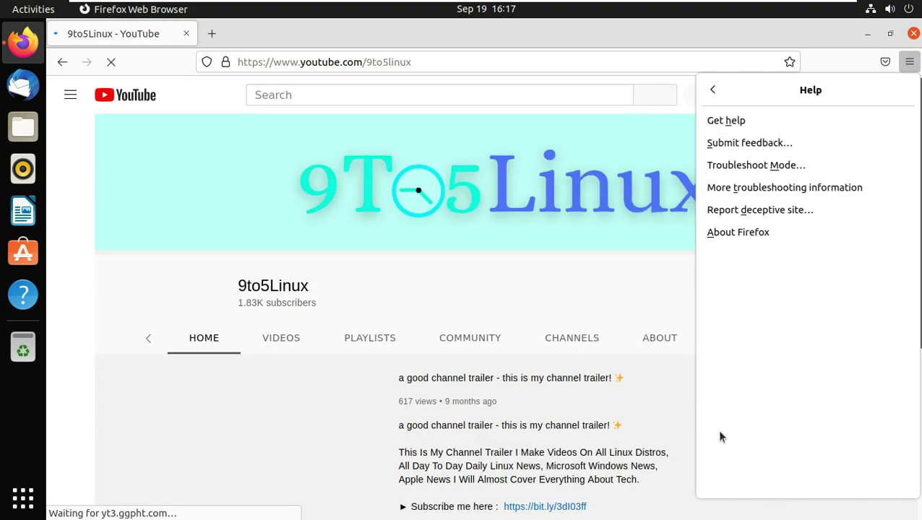
pyautogui.click(757, 233)
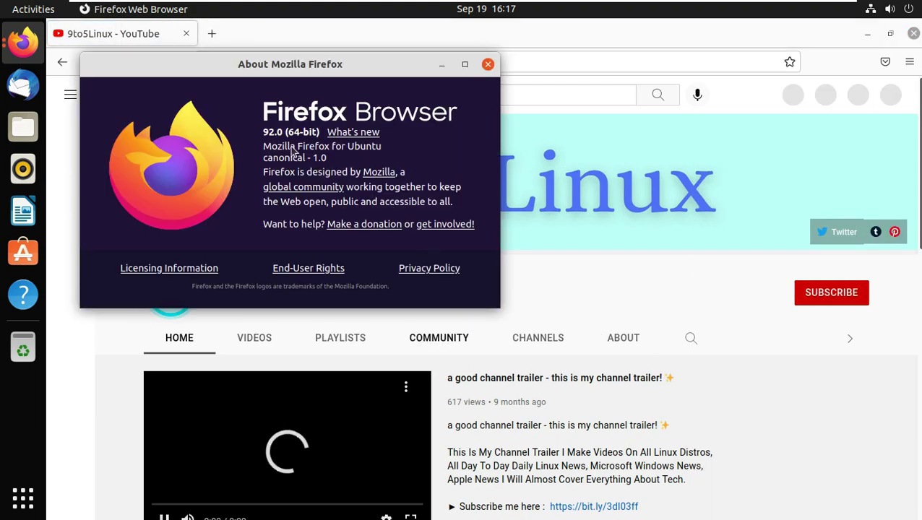
pyautogui.moveTo(262, 131); pyautogui.dragTo(331, 138)
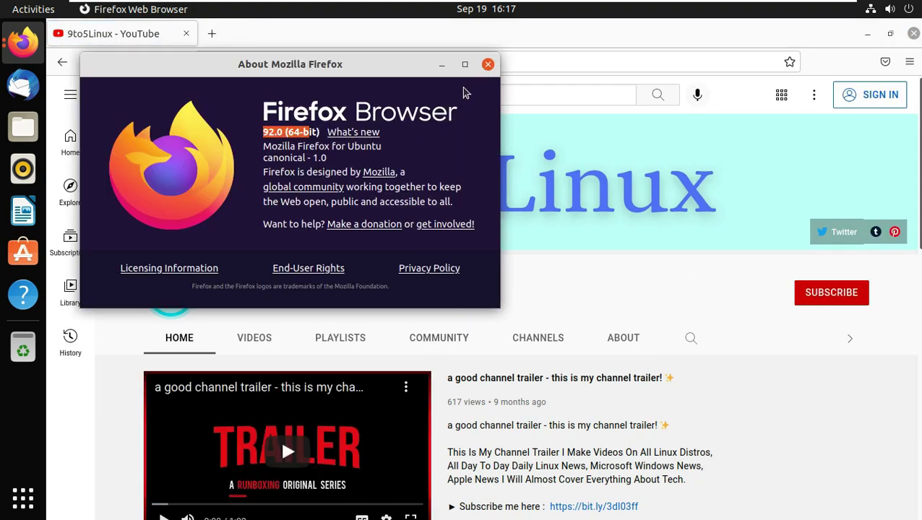
pyautogui.click(488, 64)
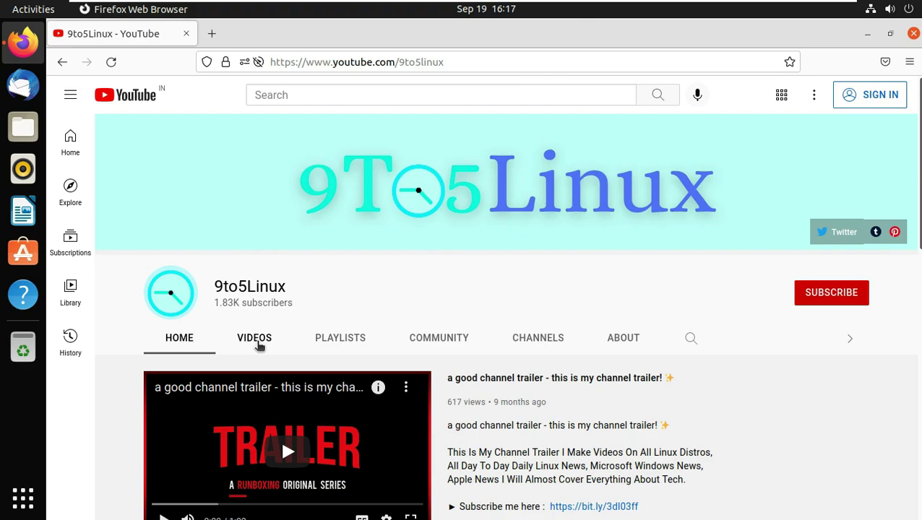
# Show the 9to5Linux Videos tab, try SUBSCRIBE, and dismiss the sign-in prompt.
pyautogui.click(257, 343)
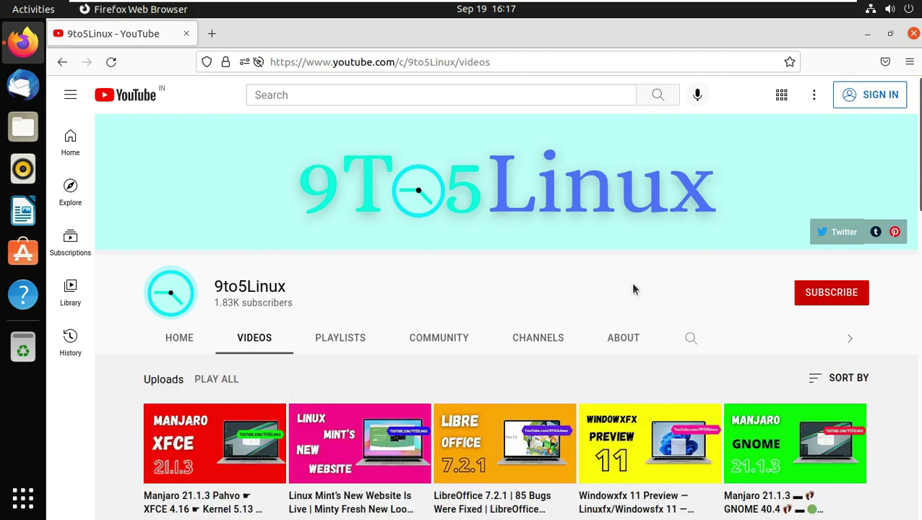
pyautogui.click(810, 296)
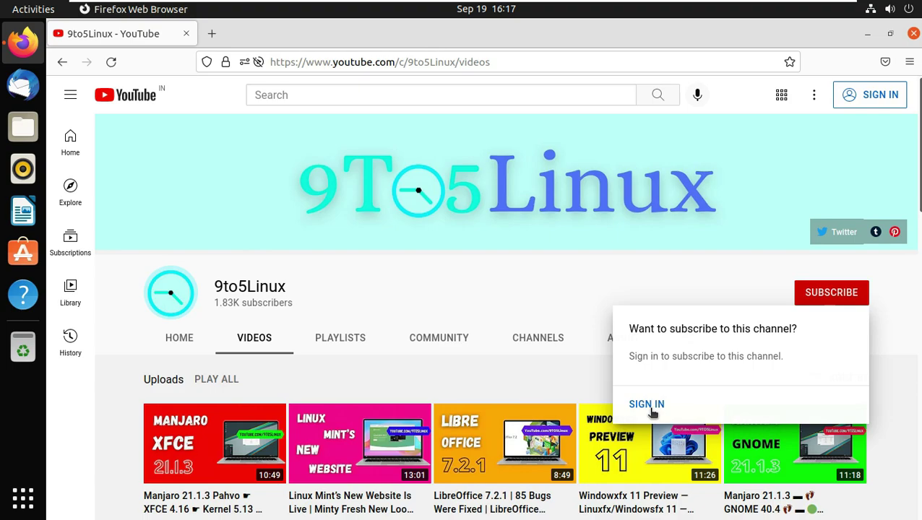
pyautogui.click(500, 284)
# Read the channel's About page description and stats.
pyautogui.click(637, 343)
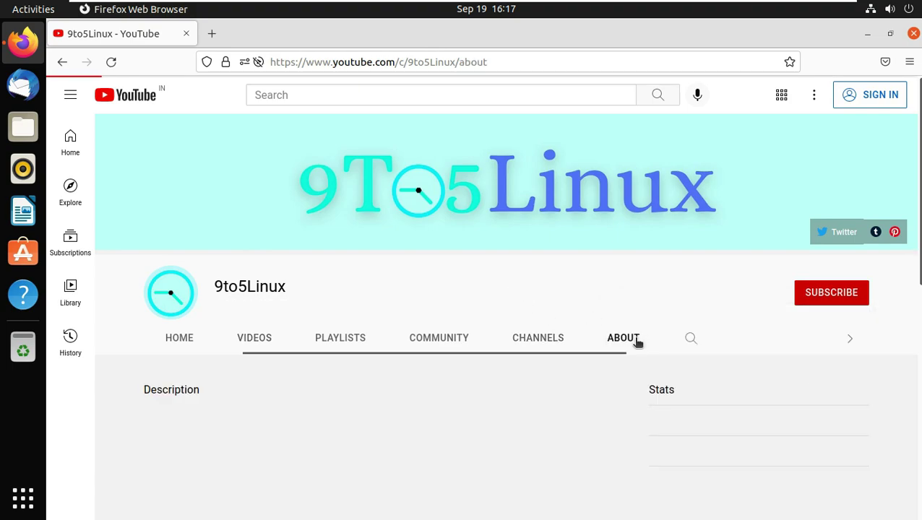
pyautogui.scroll(-3, 634, 347)
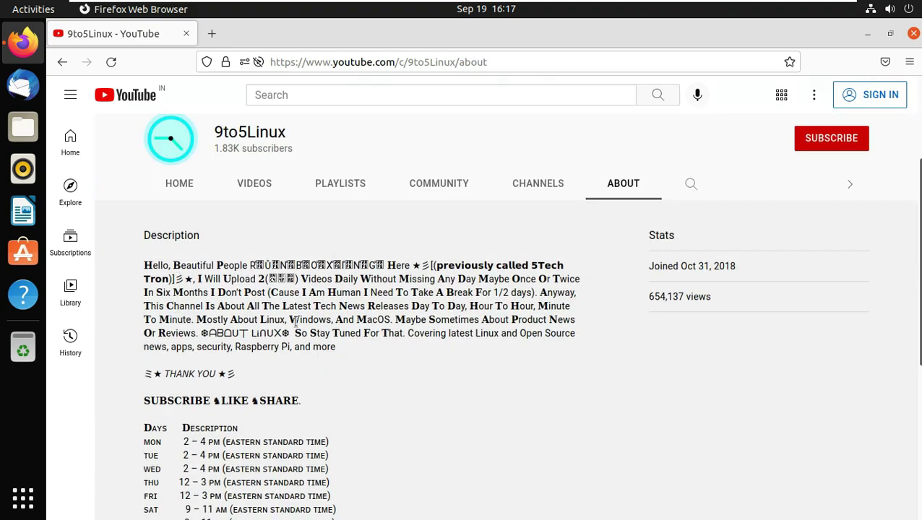
pyautogui.scroll(-1, 515, 352)
pyautogui.scroll(-3, 516, 352)
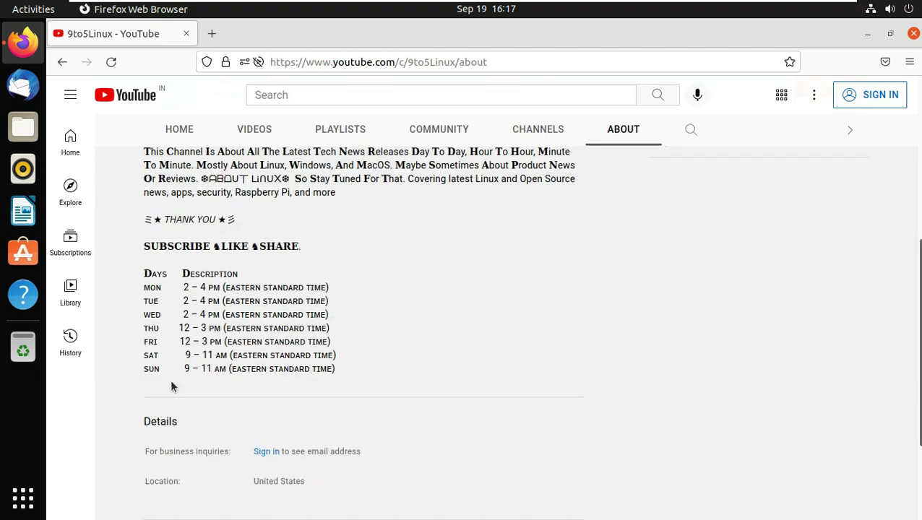
pyautogui.scroll(8, 665, 320)
# Return to the Videos tab, retry SUBSCRIBE, and close the sign-in popup.
pyautogui.click(255, 336)
pyautogui.click(832, 296)
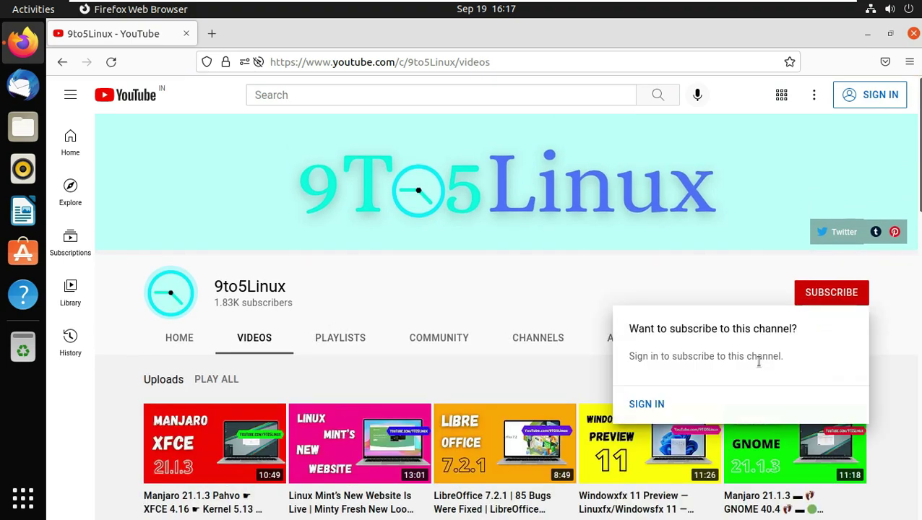
pyautogui.click(505, 280)
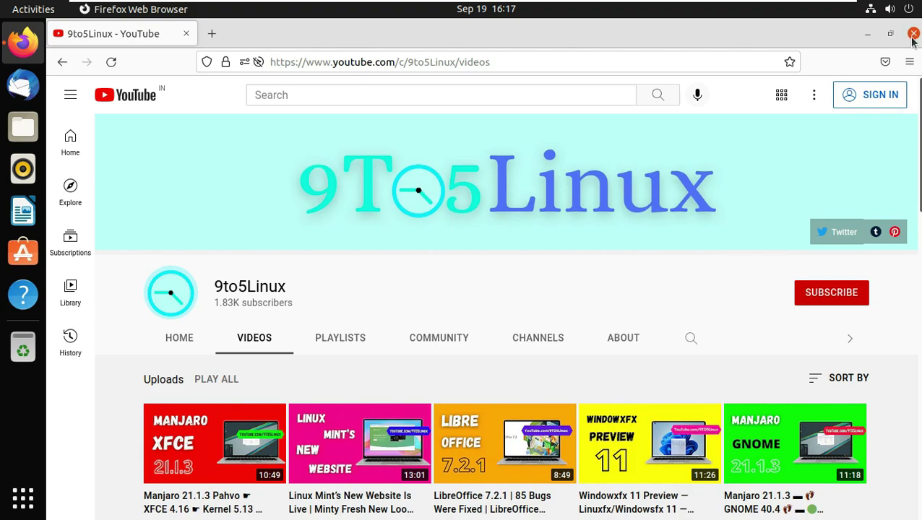
# Close Firefox and open Background settings via the desktop's Change Background… menu.
pyautogui.hotkey('alt', 'F4')
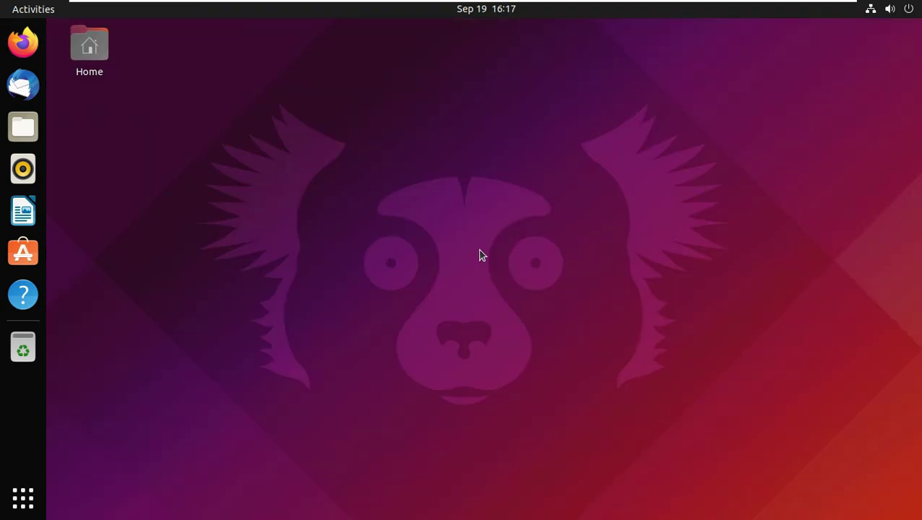
pyautogui.rightClick(417, 152)
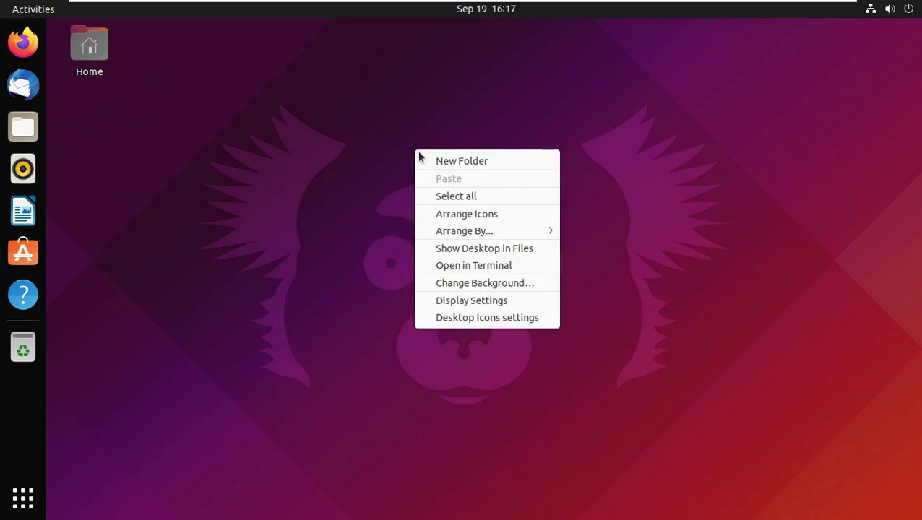
pyautogui.click(486, 284)
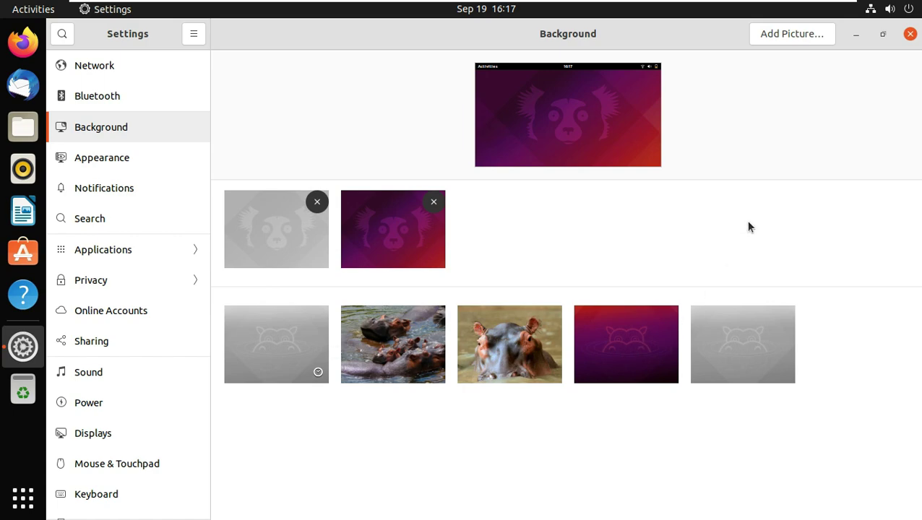
# Preview the hippo wallpaper, then apply and preview the purple lemur wallpaper.
pyautogui.click(855, 34)
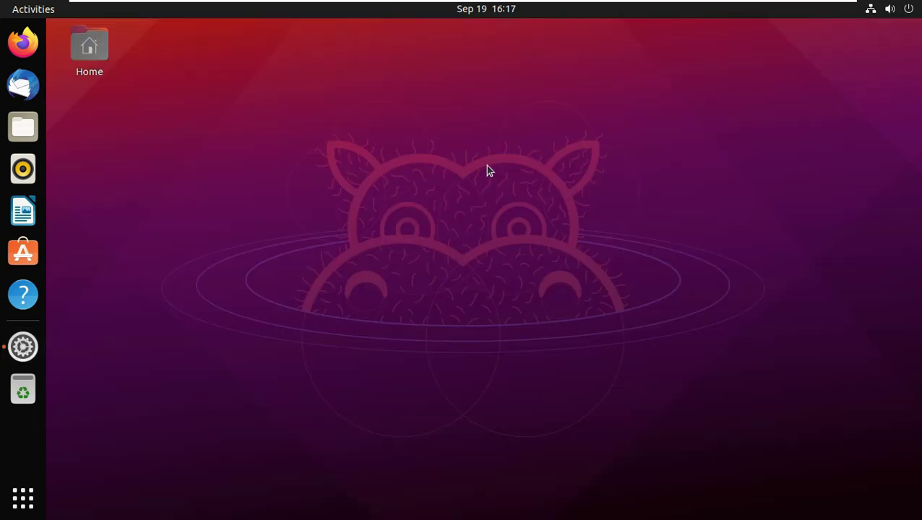
pyautogui.click(36, 347)
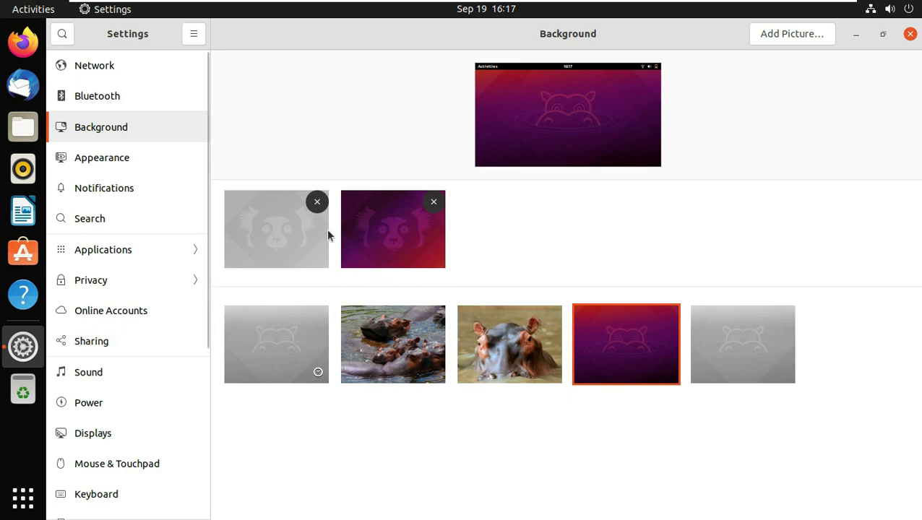
pyautogui.click(380, 242)
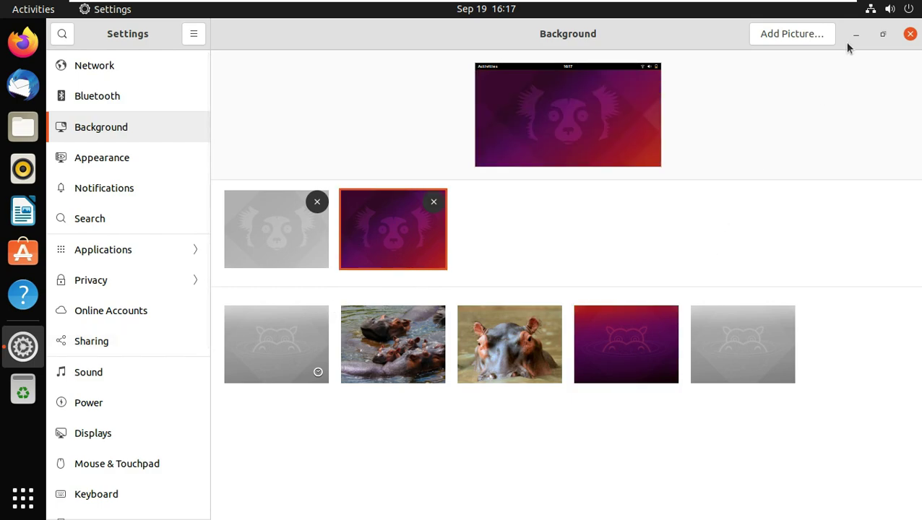
pyautogui.click(855, 34)
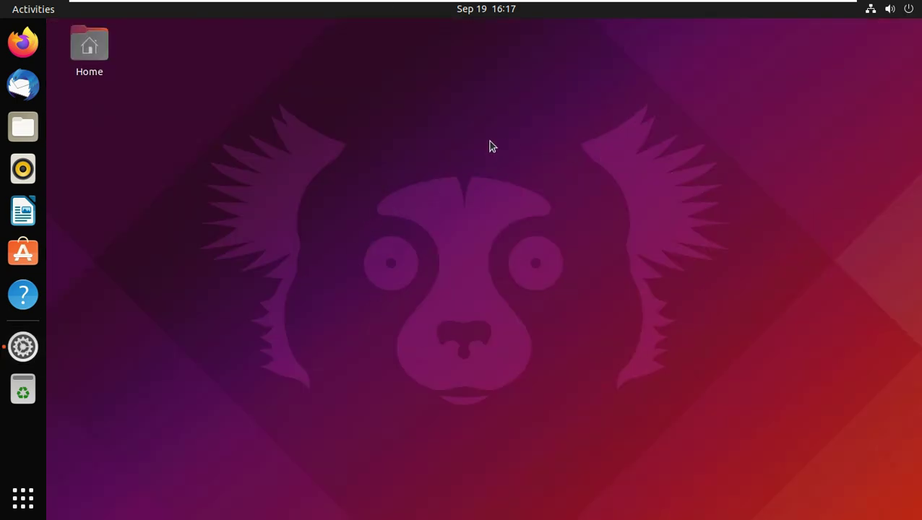
# Apply the light grey lemur wallpaper and show the Appearance page.
pyautogui.rightClick(446, 154)
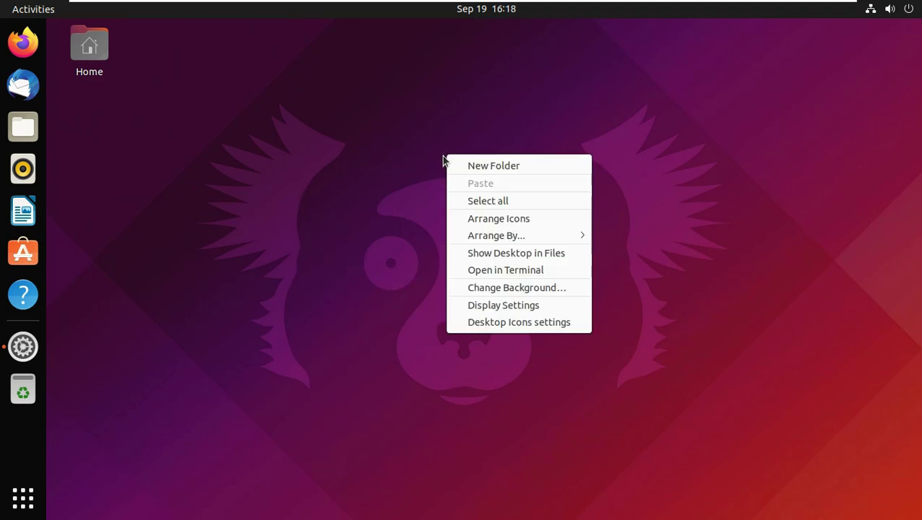
pyautogui.click(88, 330)
pyautogui.click(23, 347)
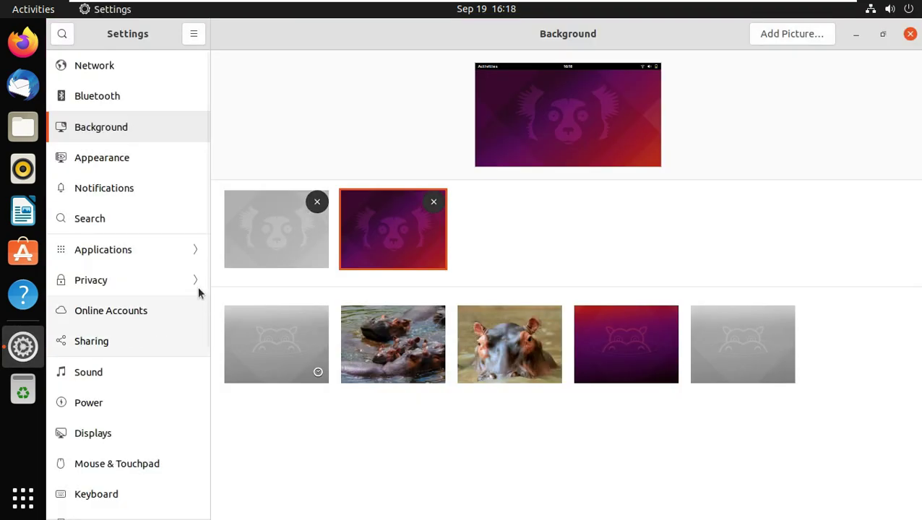
pyautogui.click(263, 248)
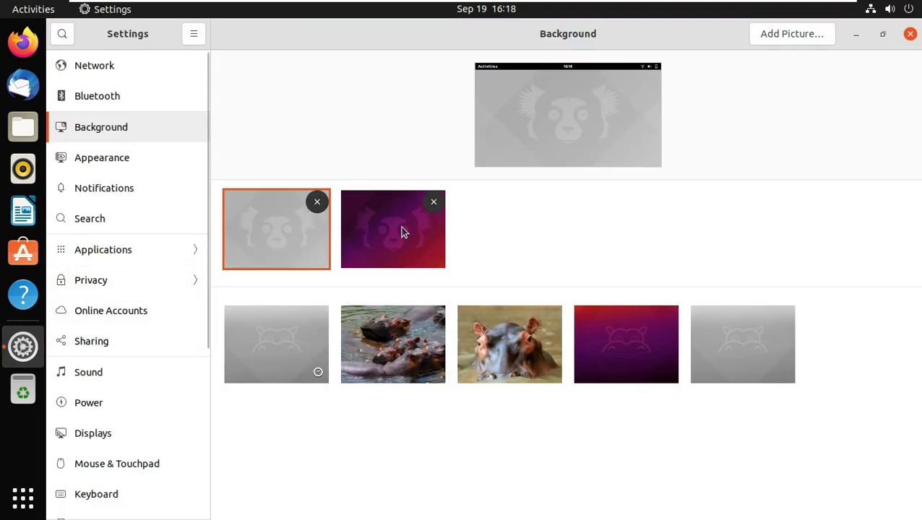
pyautogui.click(89, 164)
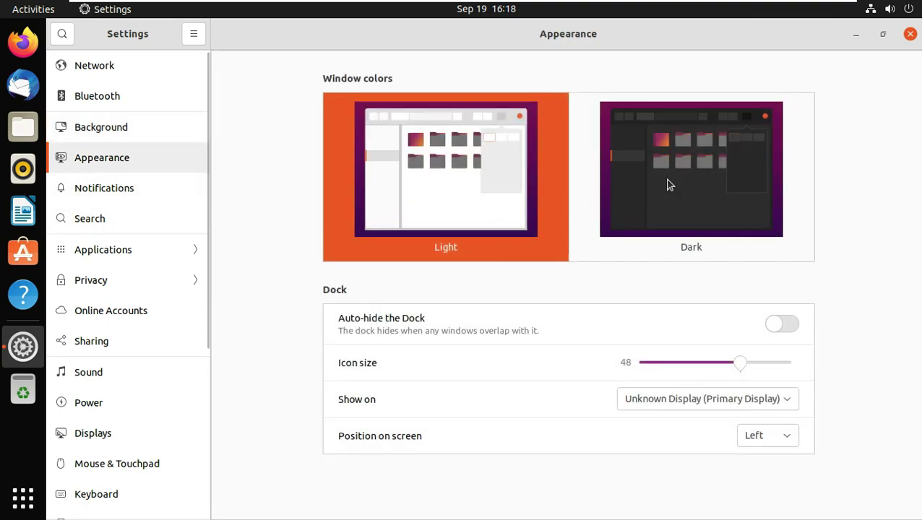
# Set window colors to Dark and toggle Auto-hide the Dock on, off, then on.
pyautogui.click(670, 185)
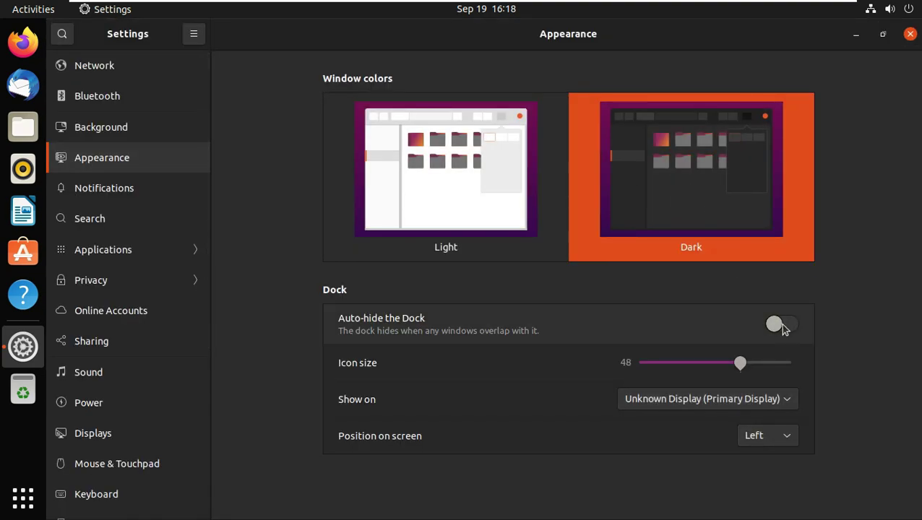
pyautogui.click(781, 325)
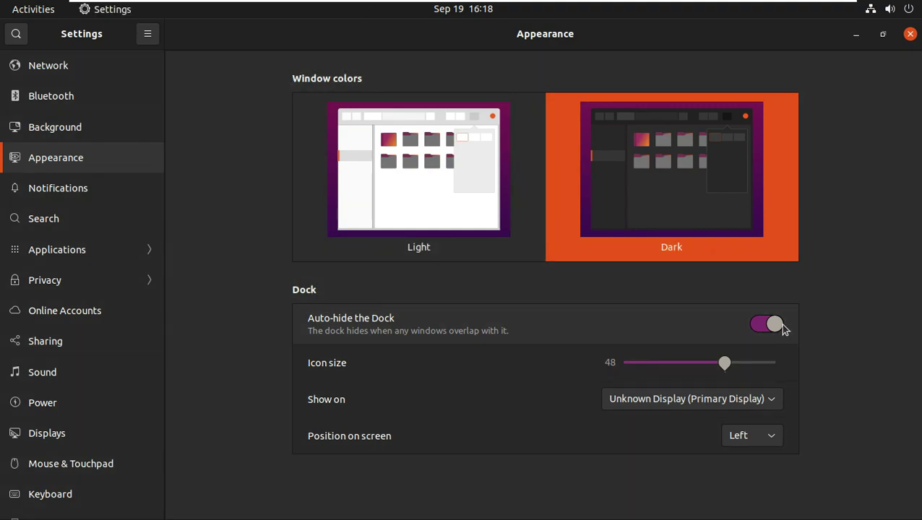
pyautogui.click(771, 326)
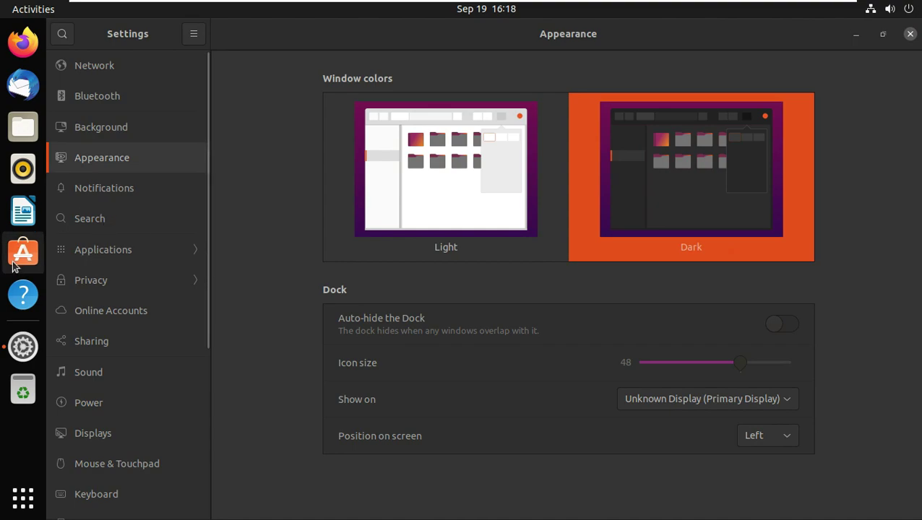
pyautogui.click(786, 326)
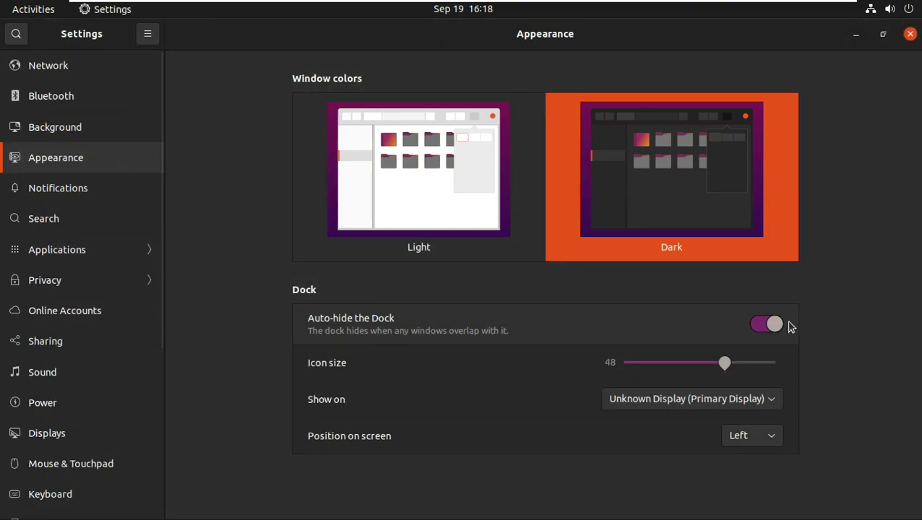
# Close Settings and relaunch it from the application grid.
pyautogui.click(910, 34)
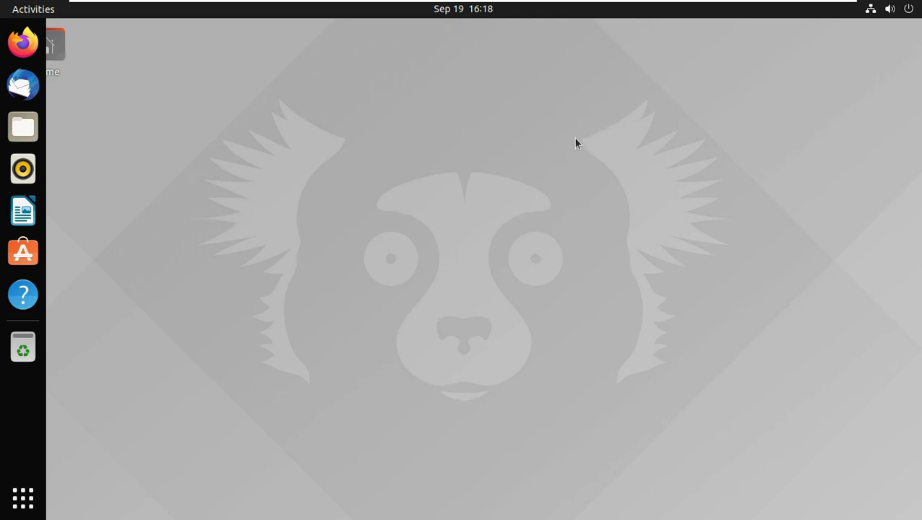
pyautogui.click(32, 488)
pyautogui.click(32, 488)
pyautogui.click(22, 499)
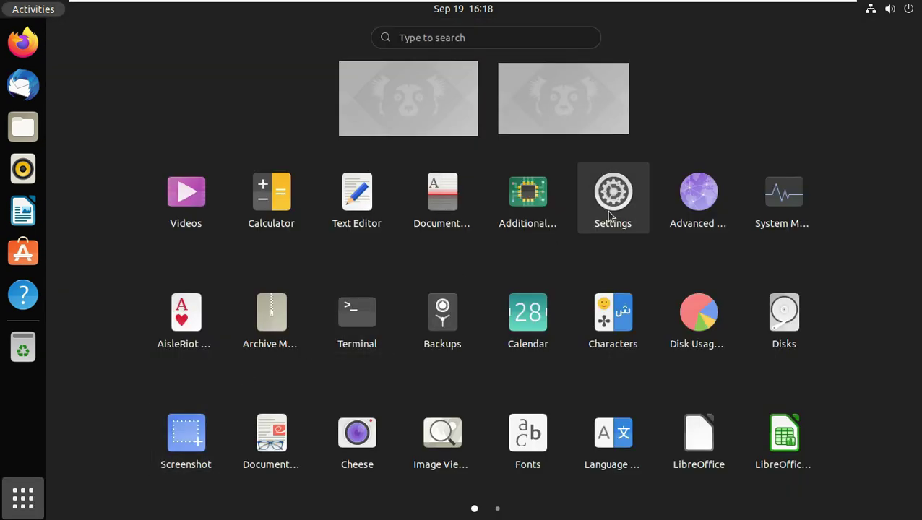
pyautogui.click(611, 216)
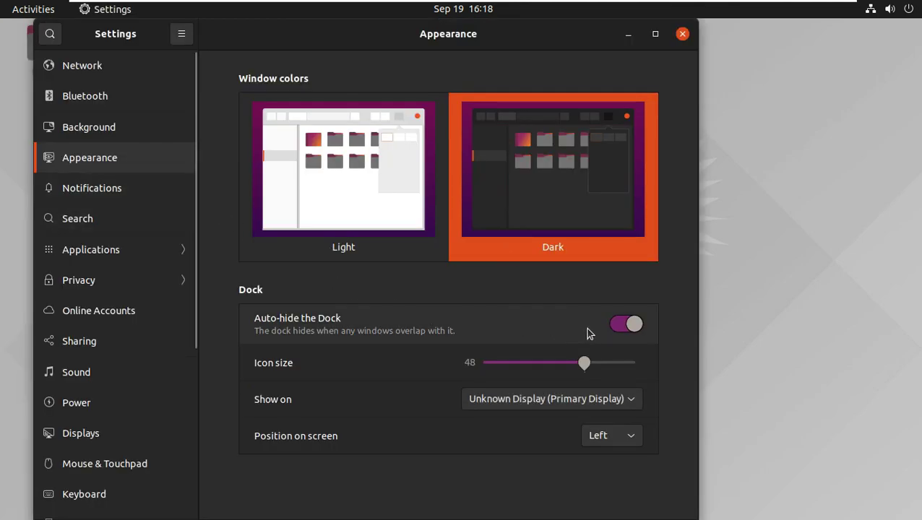
# Turn dock auto-hide off, shrink dock icons to 32, and maximise Settings.
pyautogui.click(617, 328)
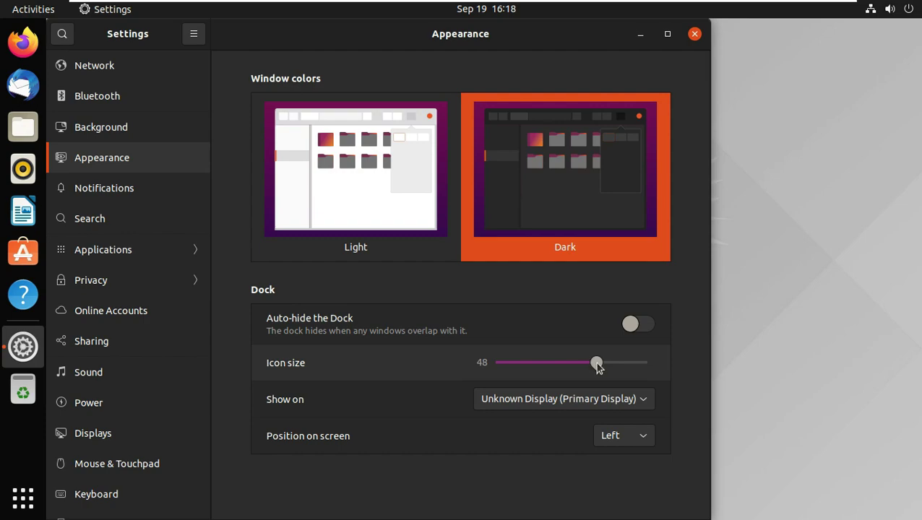
pyautogui.moveTo(591, 369); pyautogui.dragTo(537, 378)
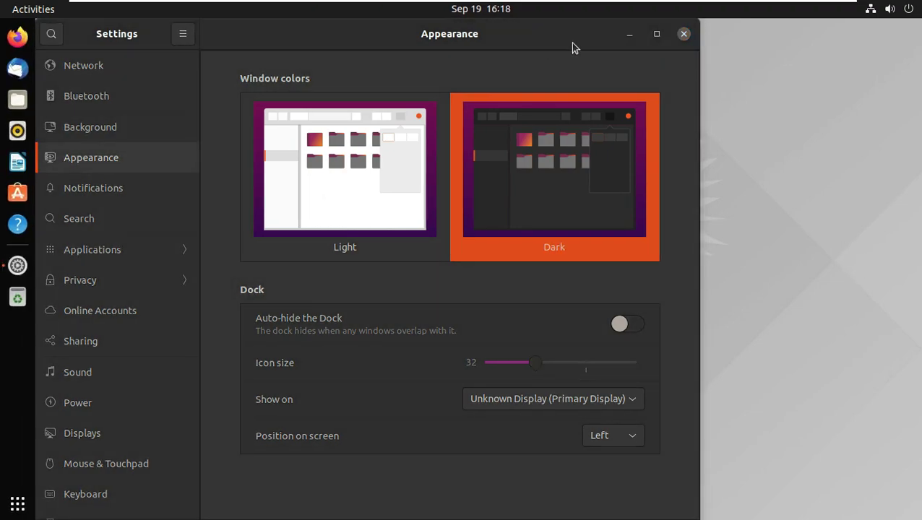
pyautogui.moveTo(572, 46); pyautogui.dragTo(632, 49)
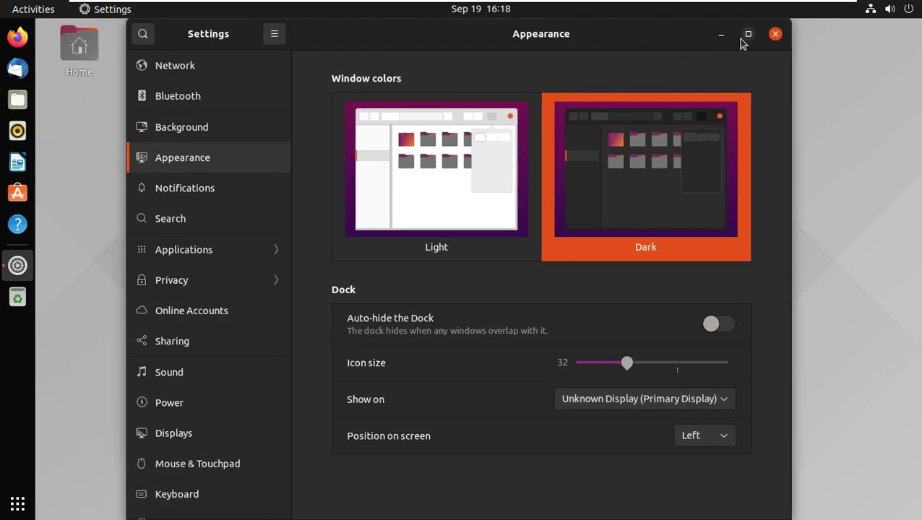
pyautogui.click(748, 34)
# Restore the purple lemur wallpaper in Background settings and close Settings.
pyautogui.click(108, 132)
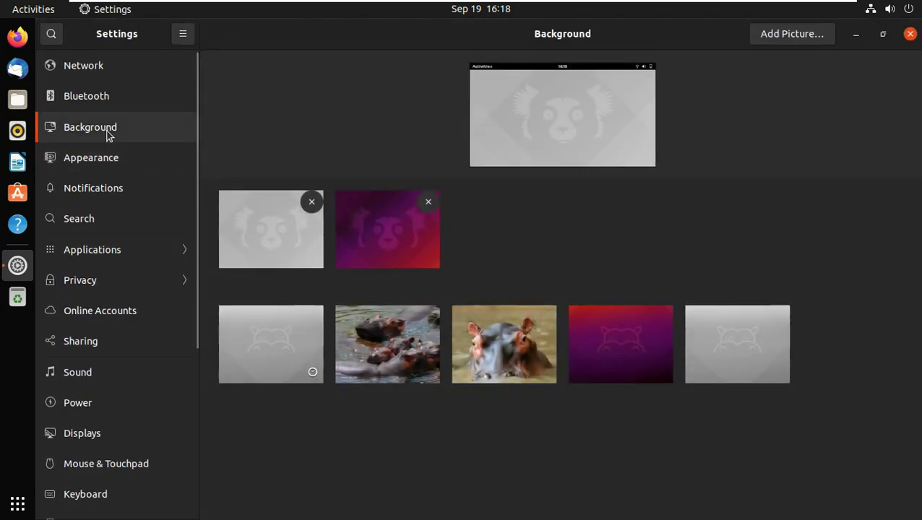
pyautogui.click(396, 259)
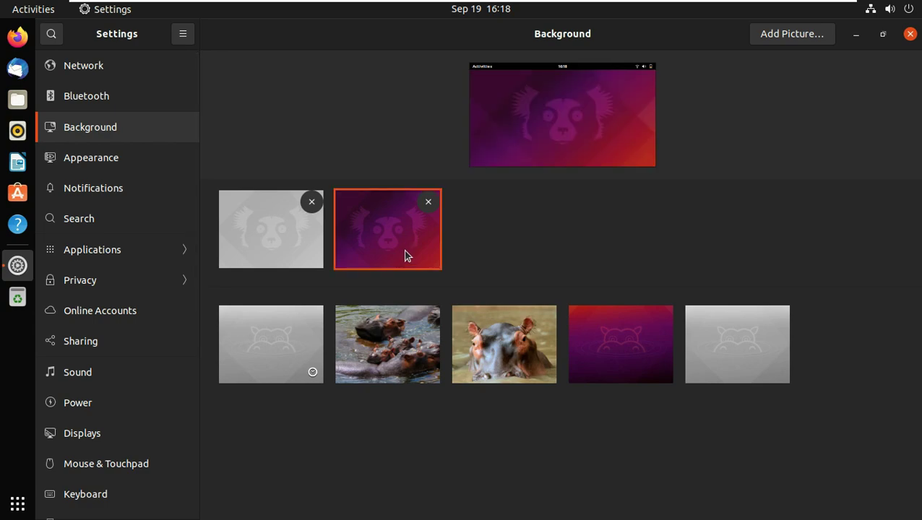
pyautogui.click(911, 34)
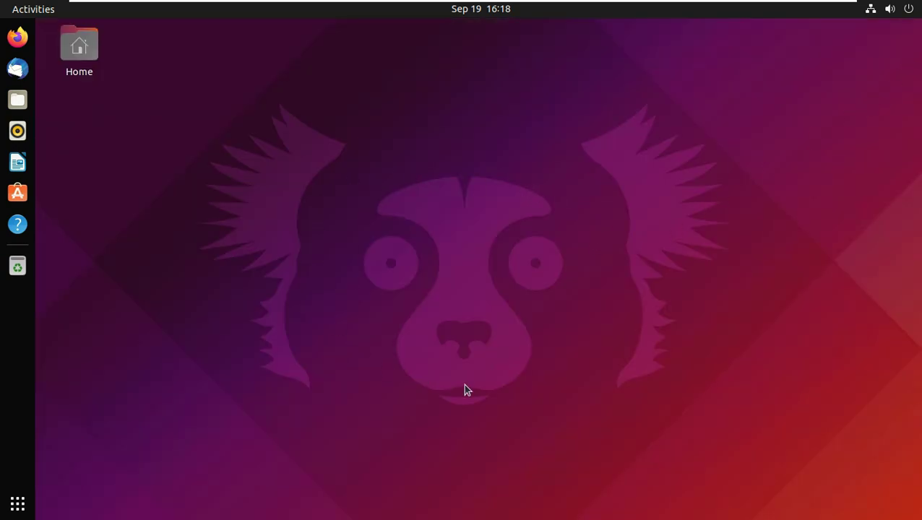
# Raise the system volume to maximum and relaunch Settings from the system menu.
pyautogui.click(889, 14)
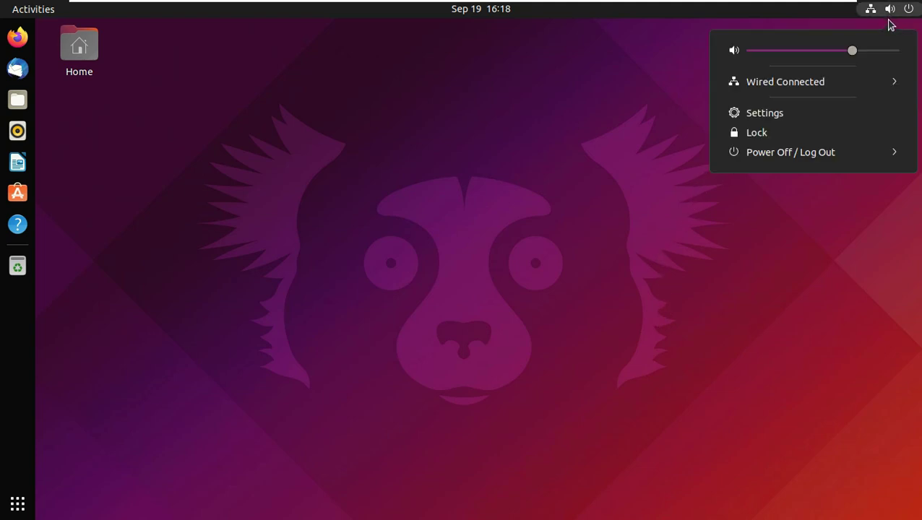
pyautogui.moveTo(853, 52); pyautogui.dragTo(912, 64)
pyautogui.click(736, 115)
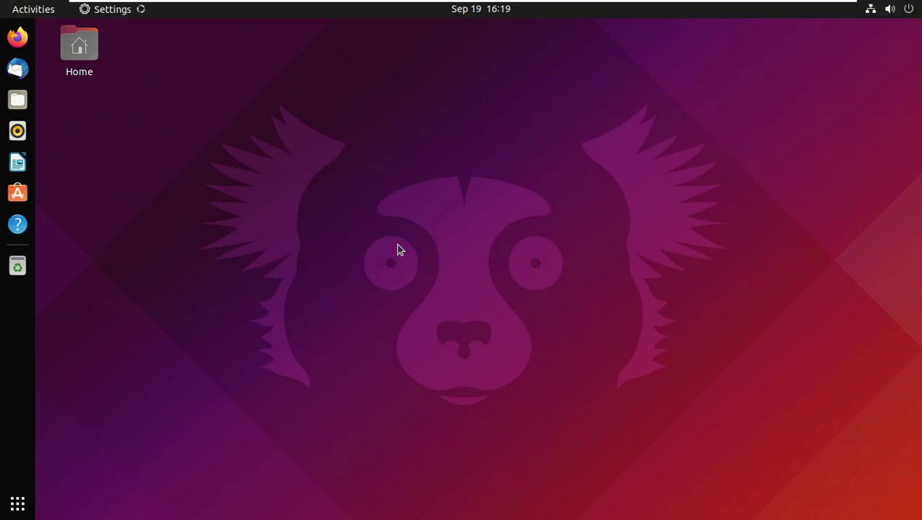
# Scroll the Settings sidebar to the About page and review its system details.
pyautogui.scroll(-5, 123, 394)
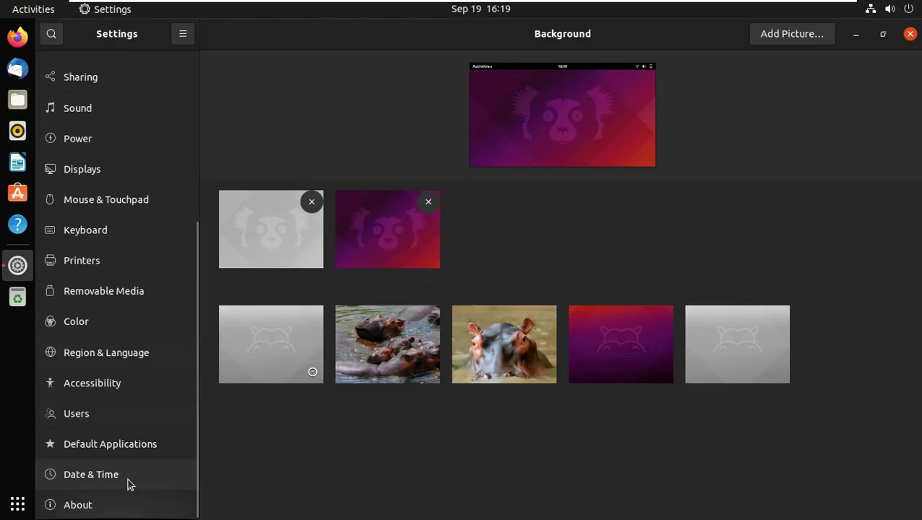
pyautogui.click(124, 509)
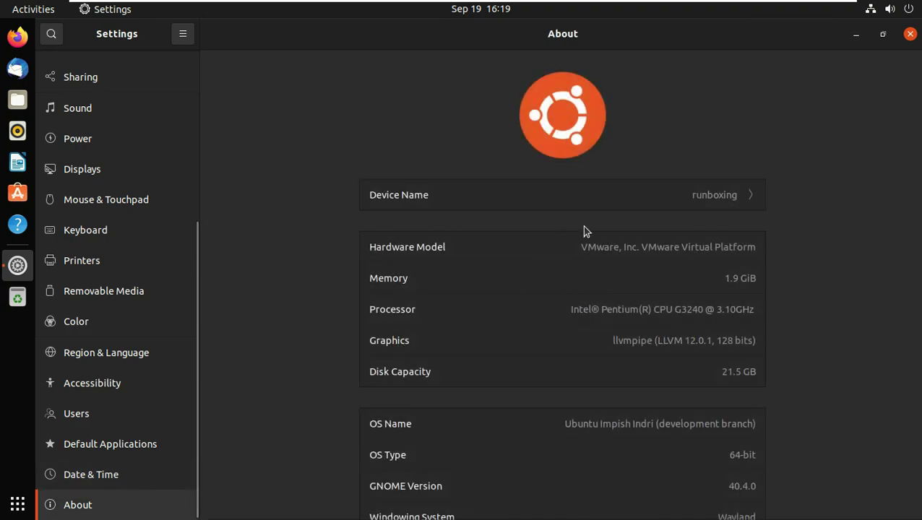
pyautogui.scroll(-3, 819, 242)
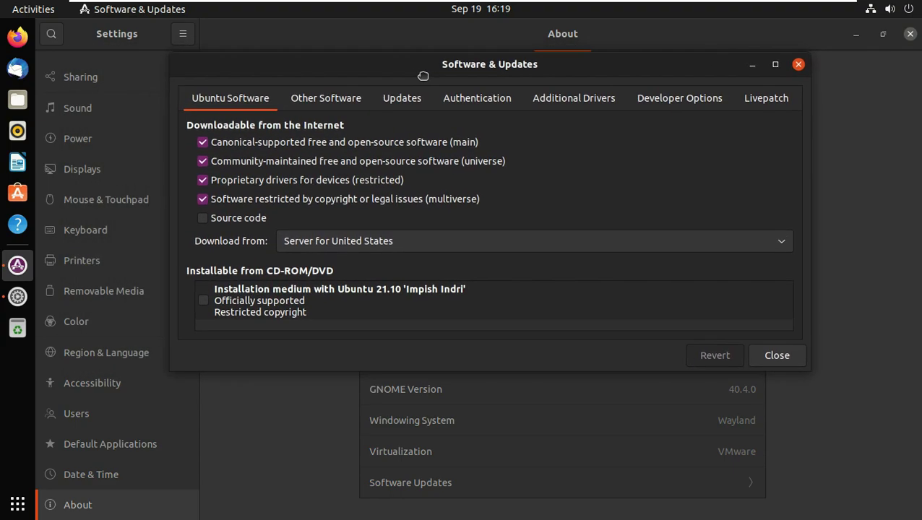
# Close Settings and maximise the Software & Updates window.
pyautogui.click(910, 34)
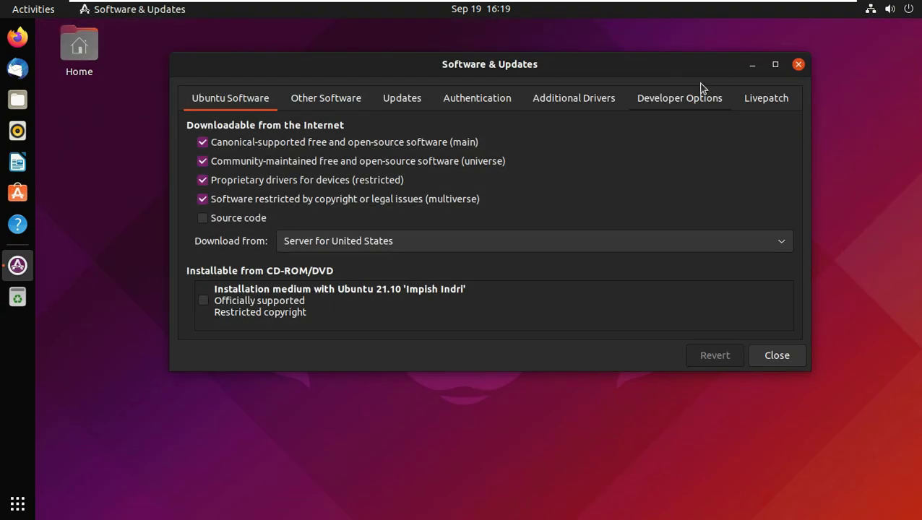
pyautogui.moveTo(658, 70); pyautogui.dragTo(659, 95)
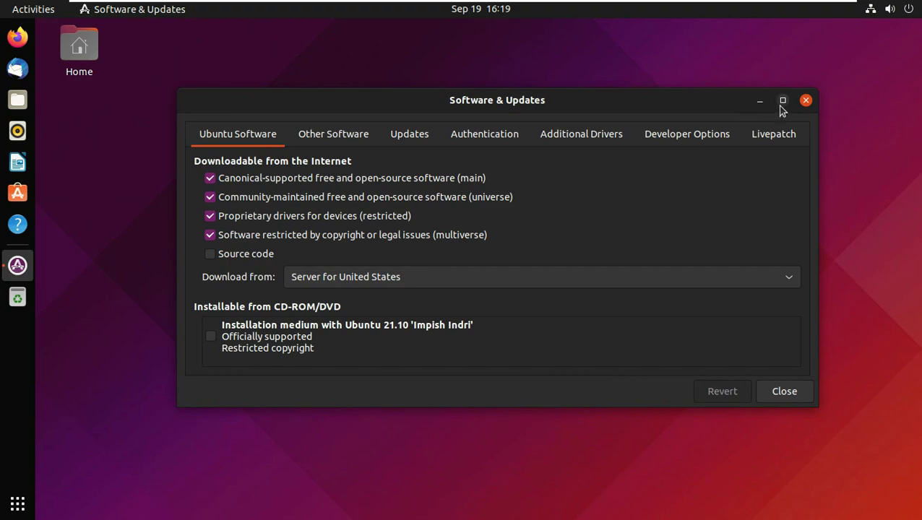
pyautogui.click(782, 99)
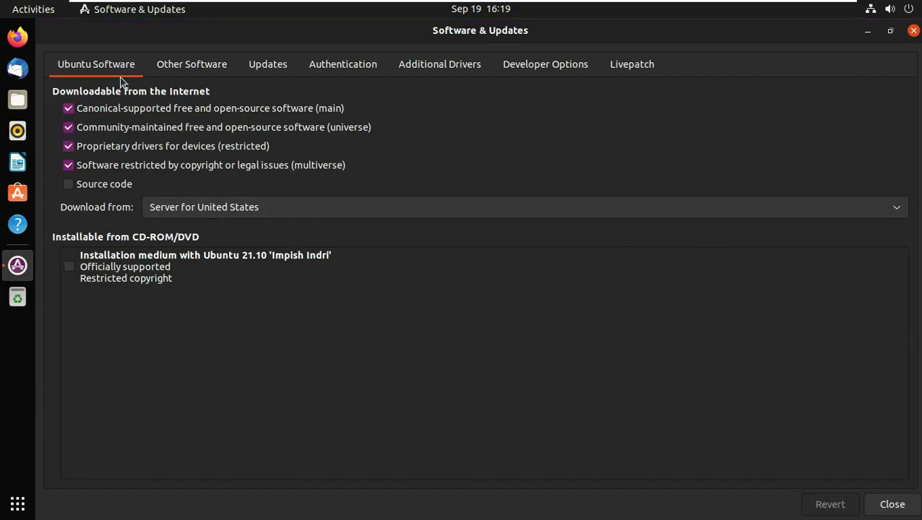
# Browse every tab from Other Software to Livepatch, return to Ubuntu Software, and close it.
pyautogui.click(191, 67)
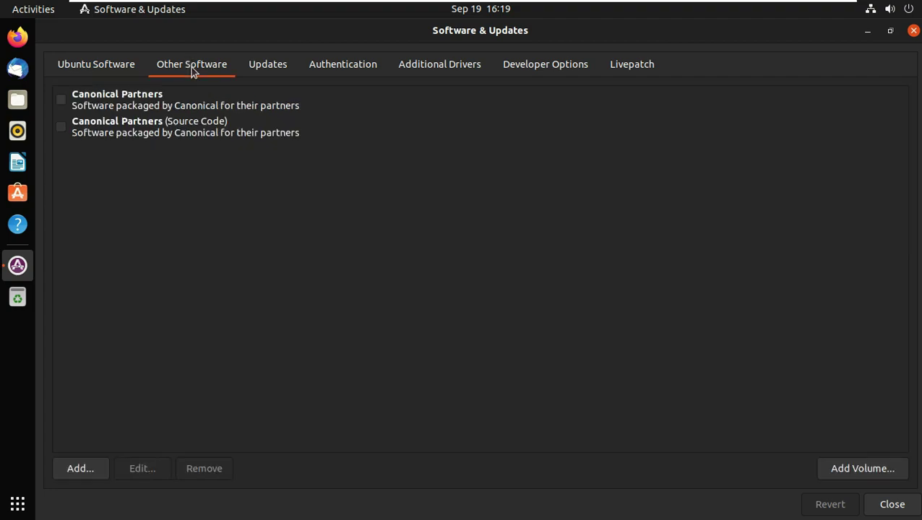
pyautogui.click(268, 67)
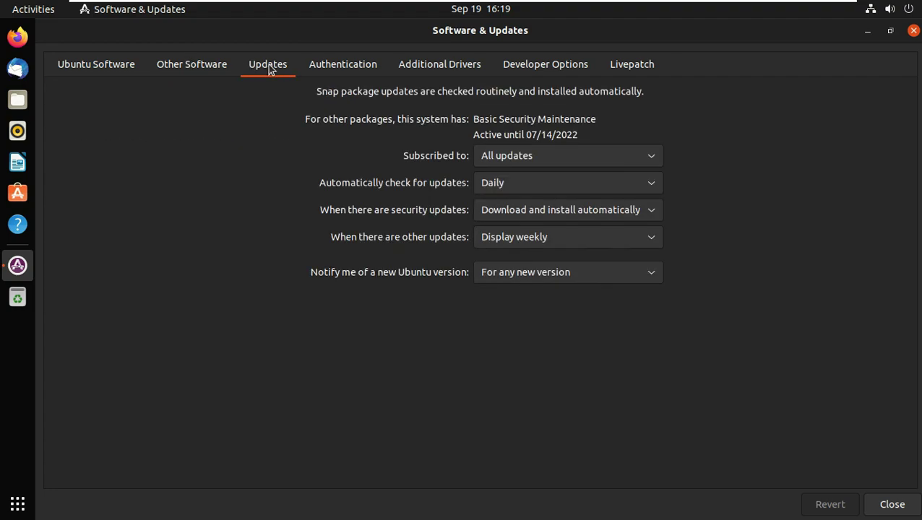
pyautogui.click(336, 68)
pyautogui.click(428, 70)
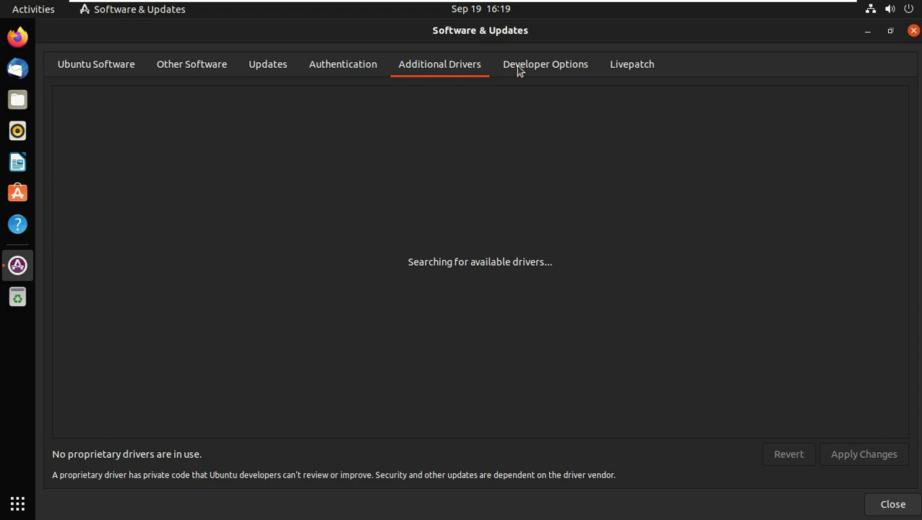
pyautogui.click(515, 70)
pyautogui.click(636, 70)
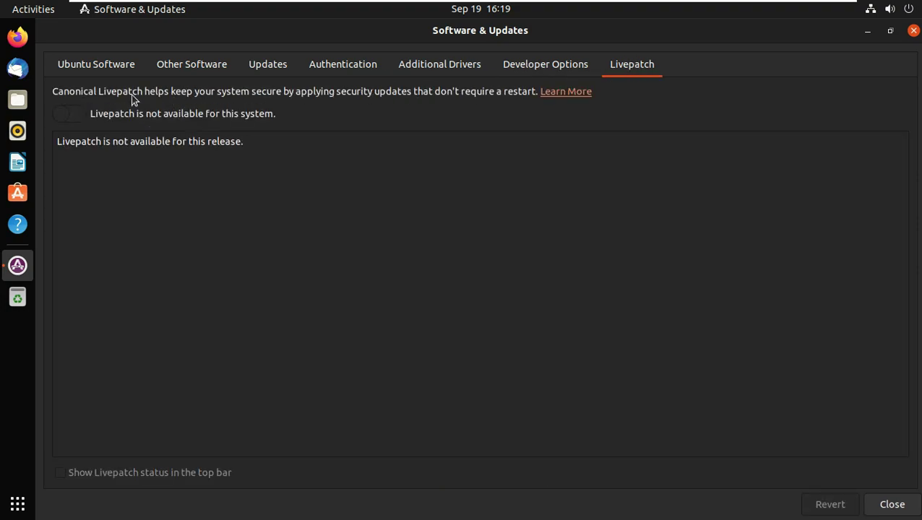
pyautogui.click(110, 70)
pyautogui.click(914, 31)
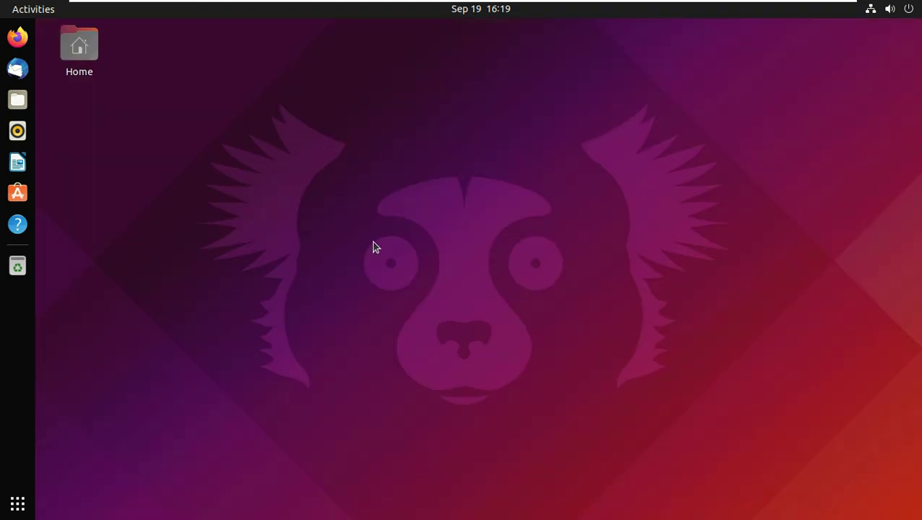
pyautogui.click(17, 504)
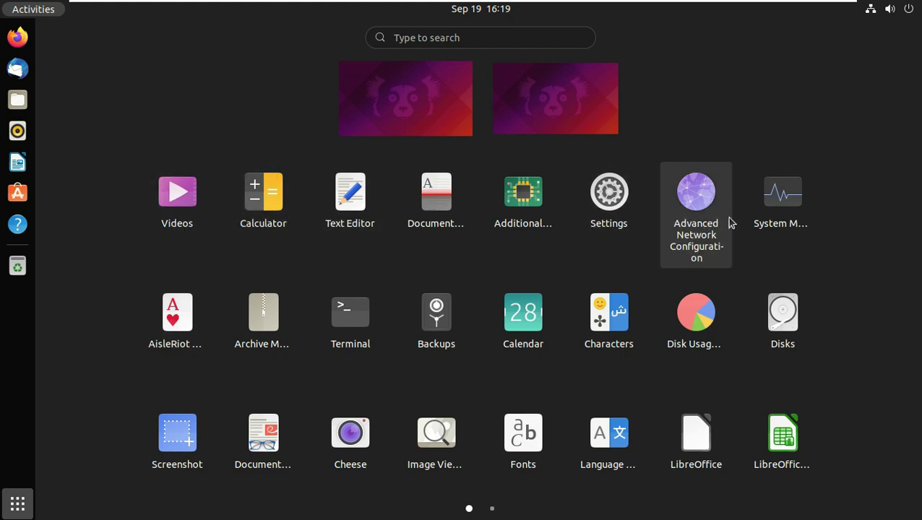
pyautogui.click(781, 198)
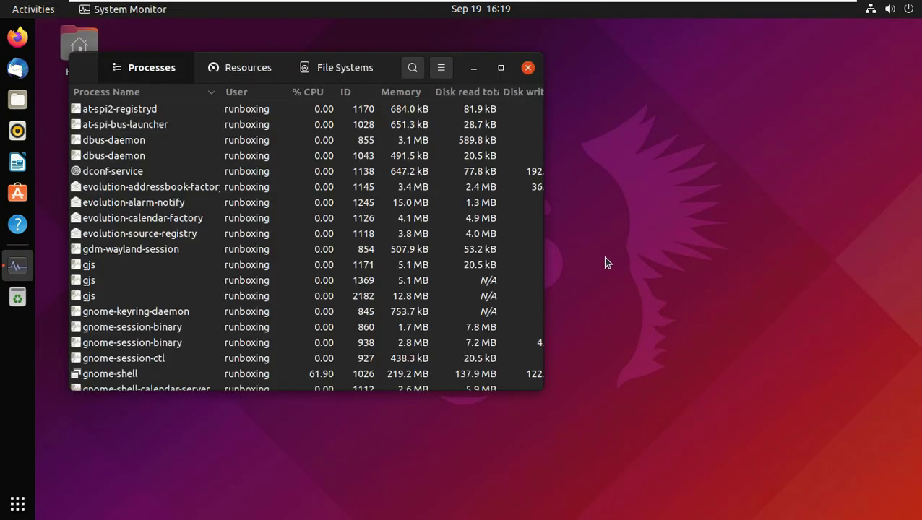
pyautogui.click(502, 69)
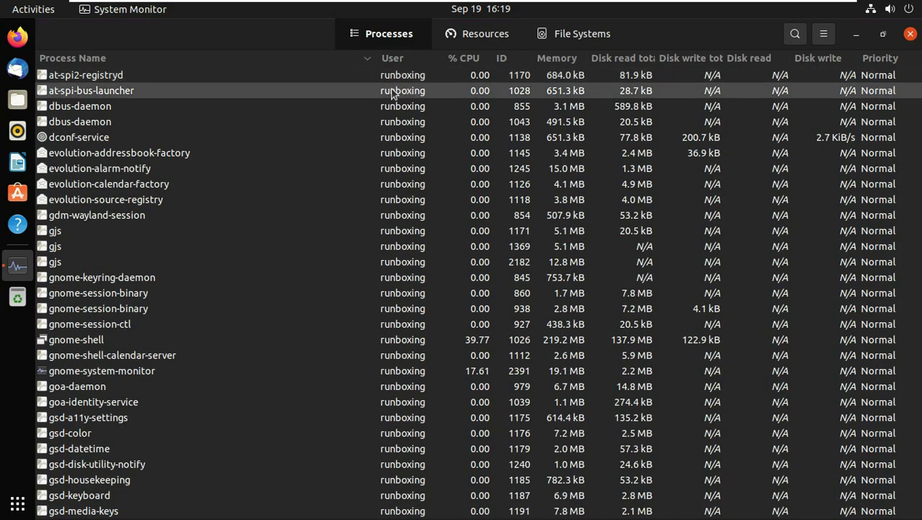
pyautogui.click(496, 37)
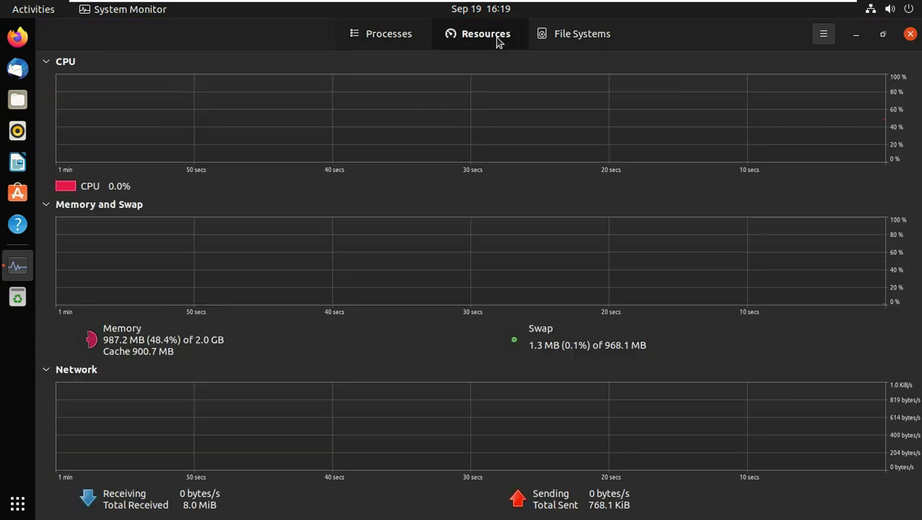
pyautogui.click(568, 35)
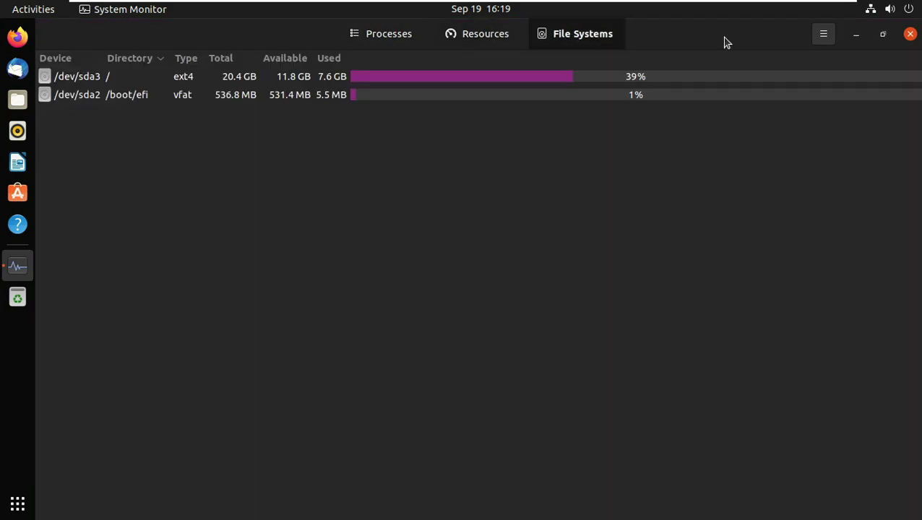
pyautogui.click(823, 34)
pyautogui.click(812, 152)
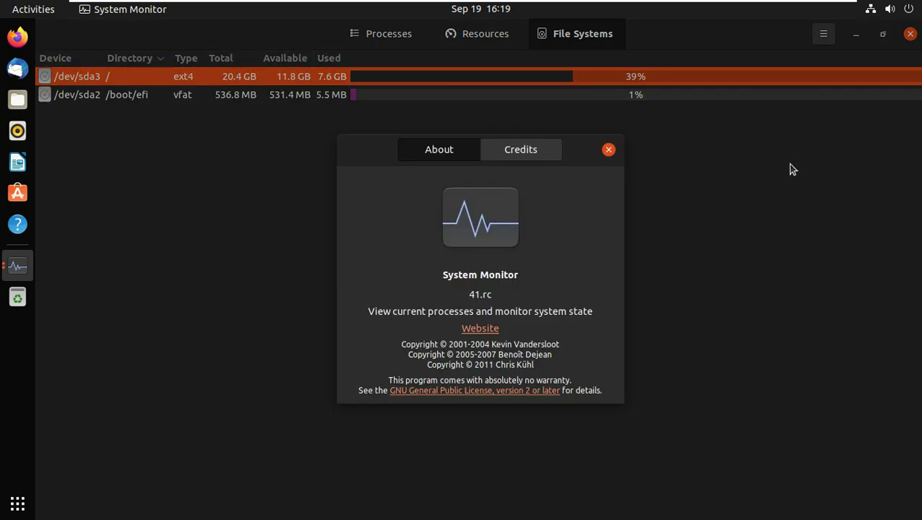
pyautogui.click(610, 151)
pyautogui.click(909, 34)
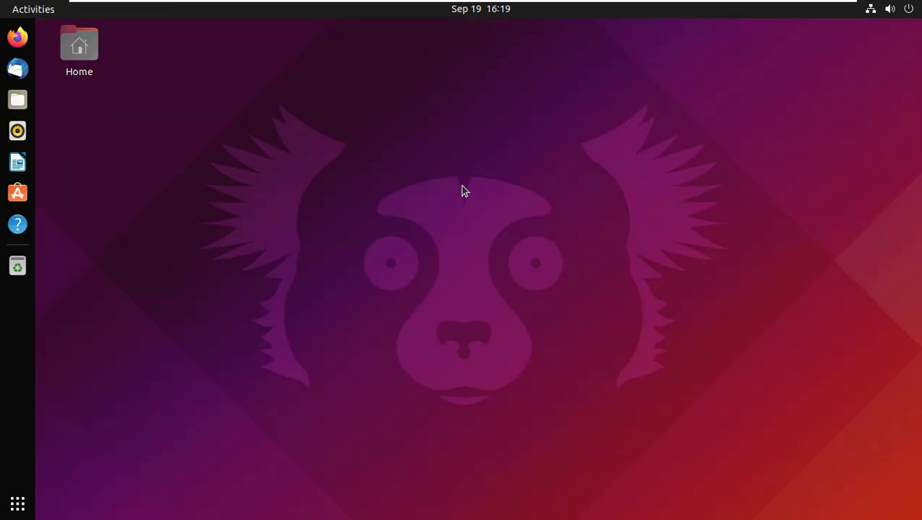
pyautogui.rightClick(405, 159)
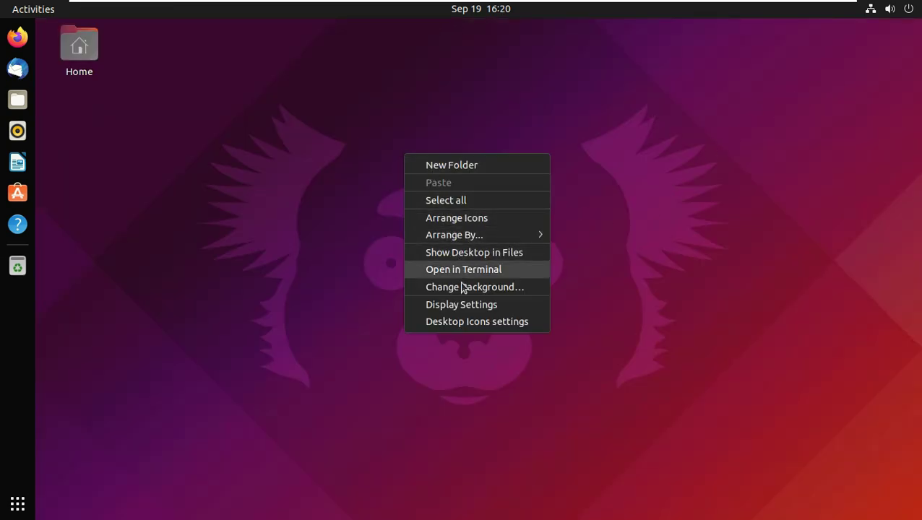
pyautogui.click(144, 208)
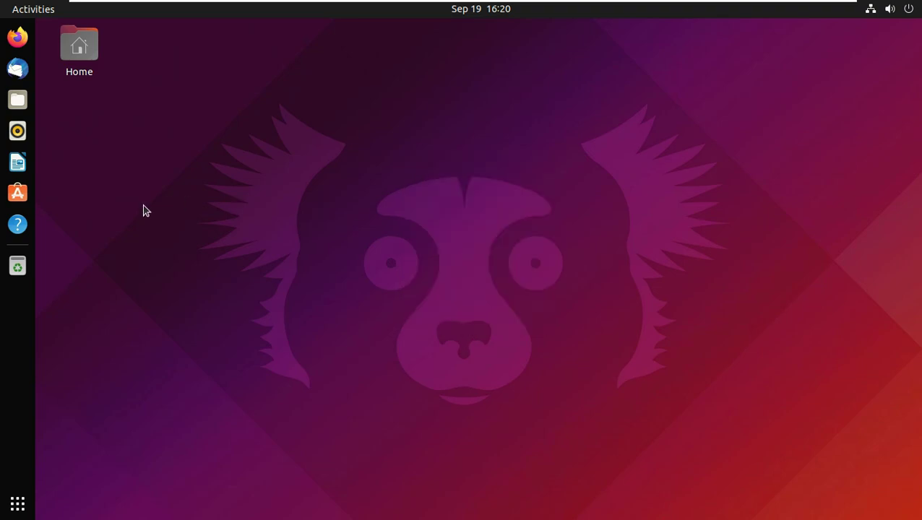
pyautogui.click(44, 11)
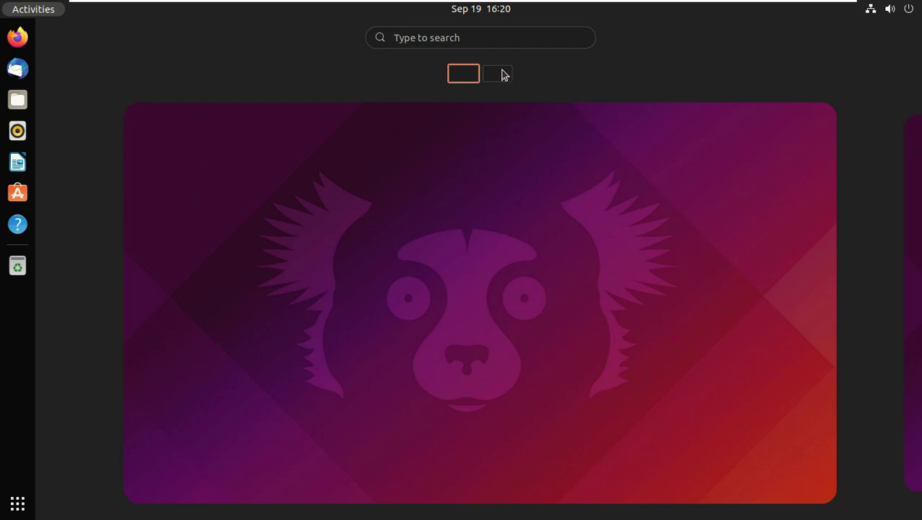
pyautogui.click(504, 75)
pyautogui.click(462, 74)
pyautogui.click(21, 502)
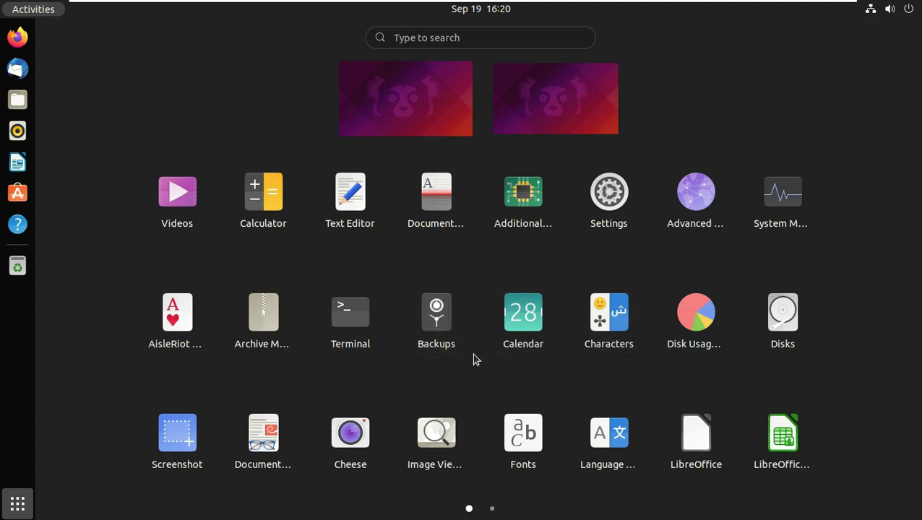
pyautogui.scroll(-1, 256, 398)
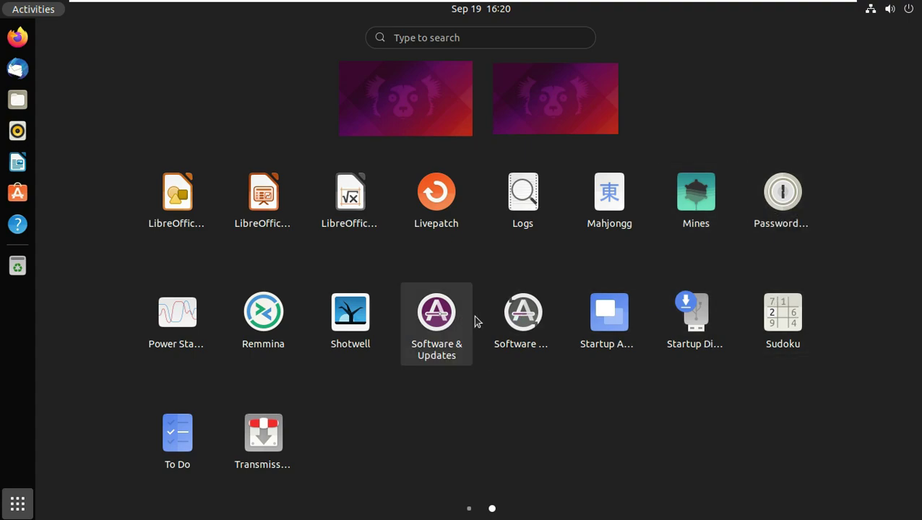
pyautogui.click(449, 322)
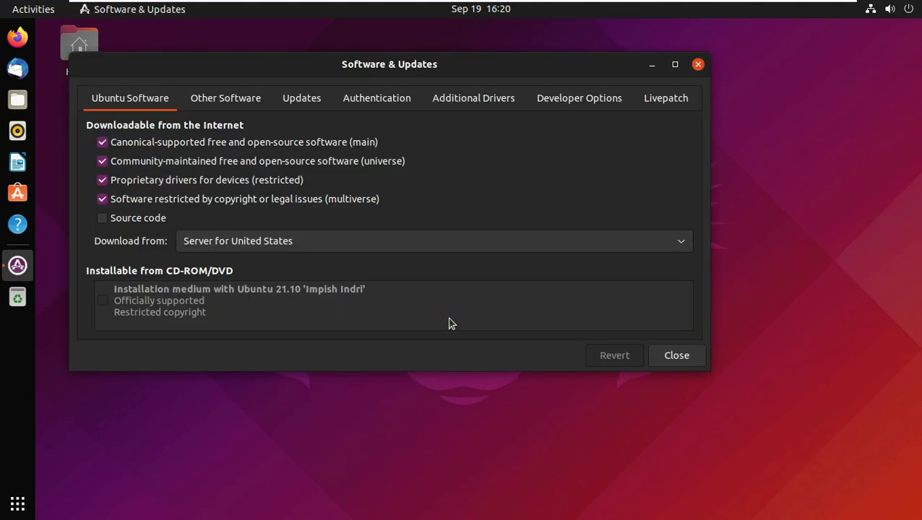
pyautogui.click(698, 65)
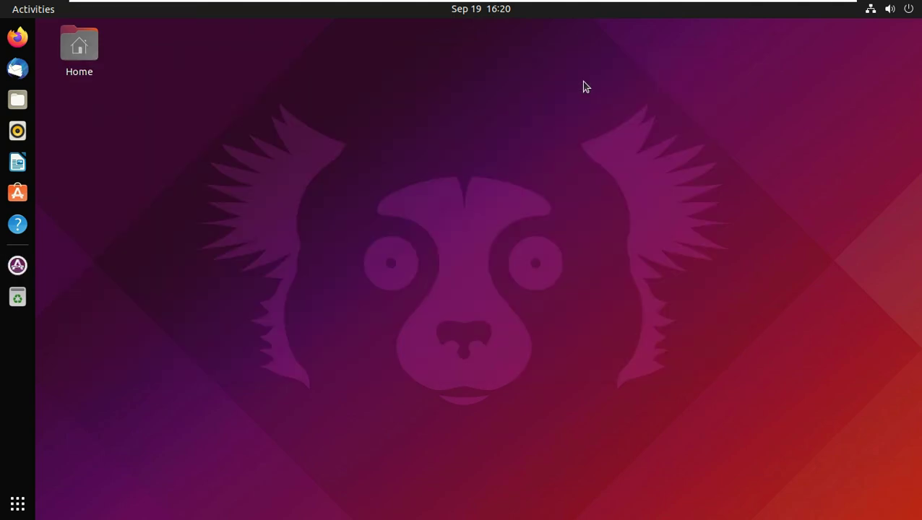
# Launch Ubuntu Software, then open the Home folder in a maximised Files window.
pyautogui.click(21, 195)
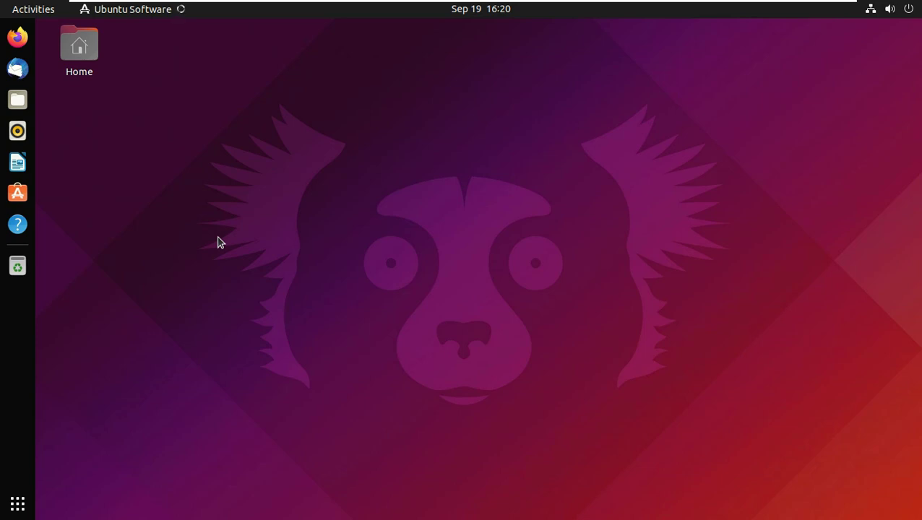
pyautogui.rightClick(95, 46)
pyautogui.click(350, 205)
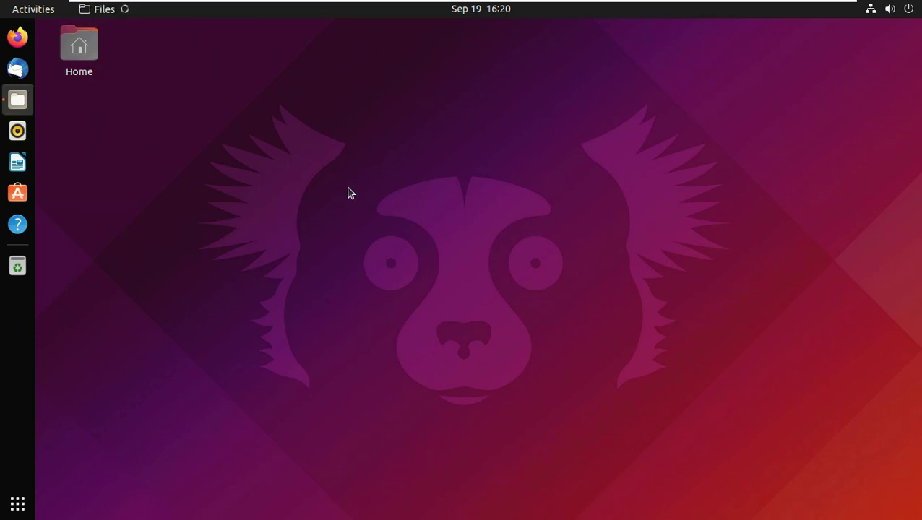
pyautogui.click(626, 70)
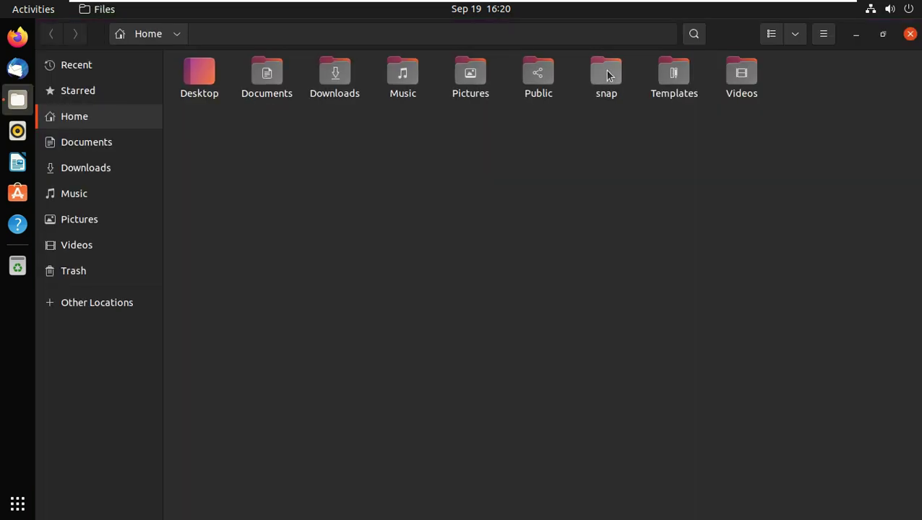
# View the About Files window (version 40.2), then close it and Files.
pyautogui.click(819, 37)
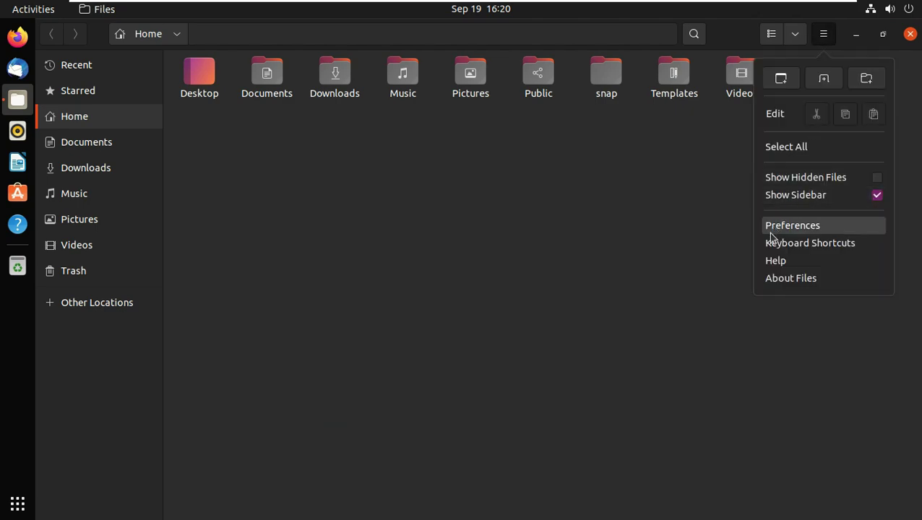
pyautogui.click(781, 277)
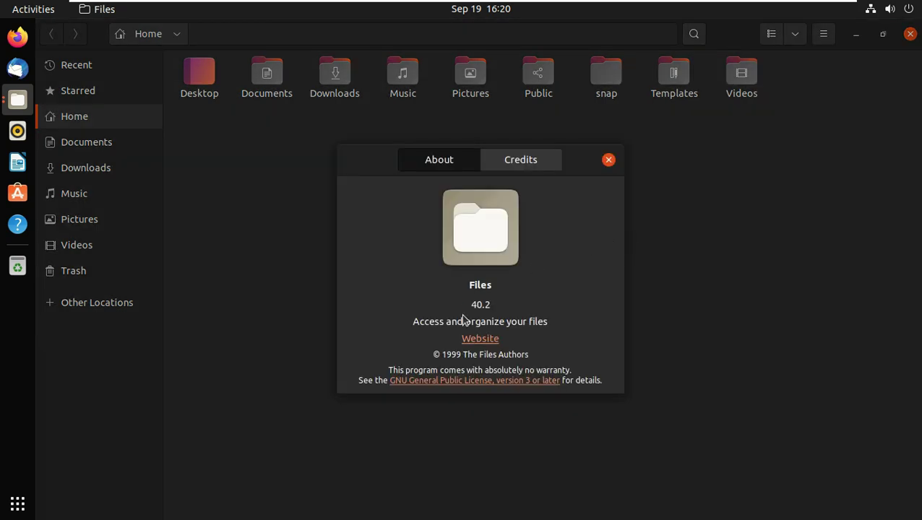
pyautogui.click(609, 160)
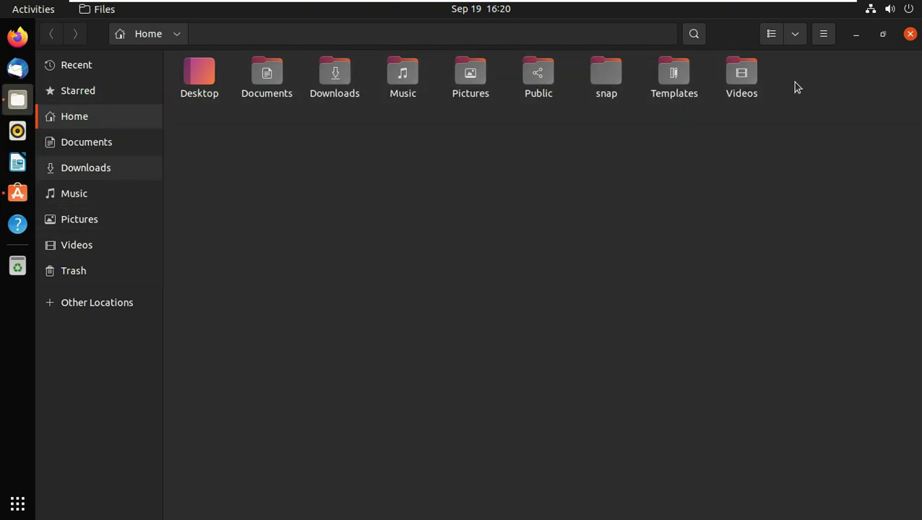
pyautogui.click(909, 34)
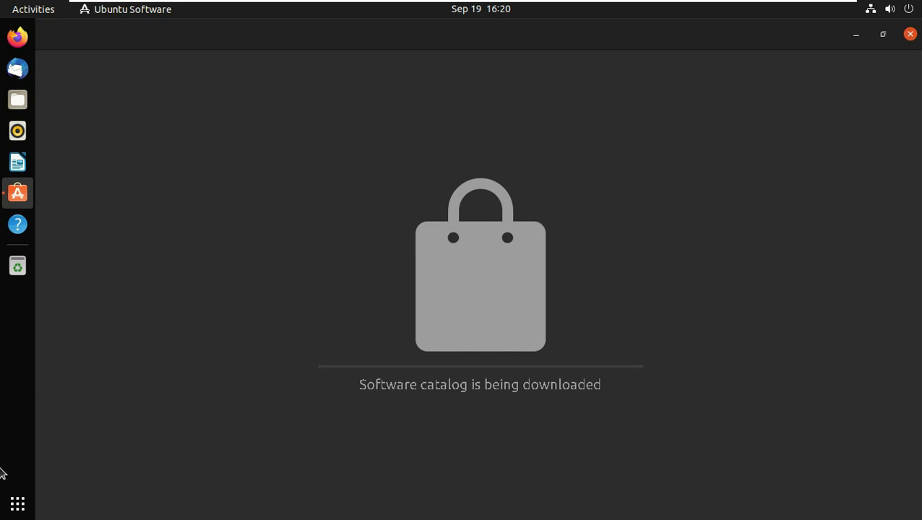
# Launch System Monitor from the Utilities folder in Show Applications.
pyautogui.click(17, 505)
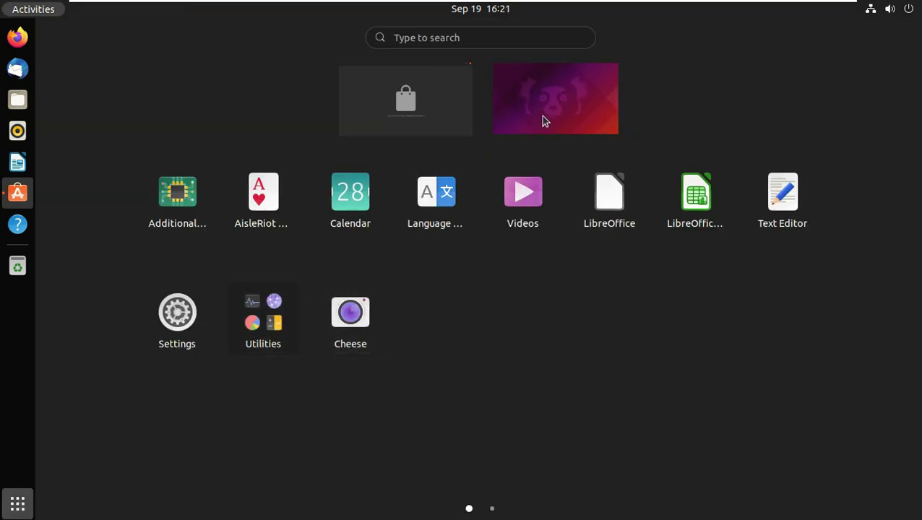
pyautogui.click(547, 118)
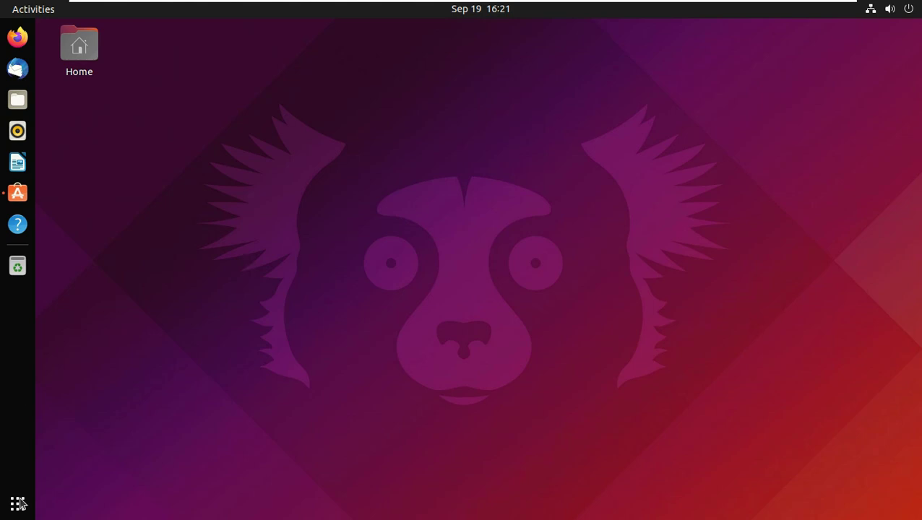
pyautogui.click(18, 505)
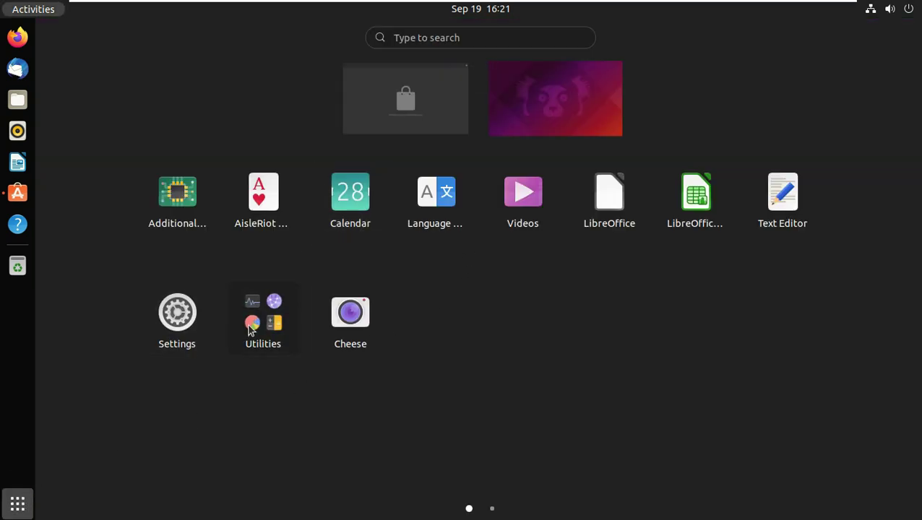
pyautogui.click(269, 323)
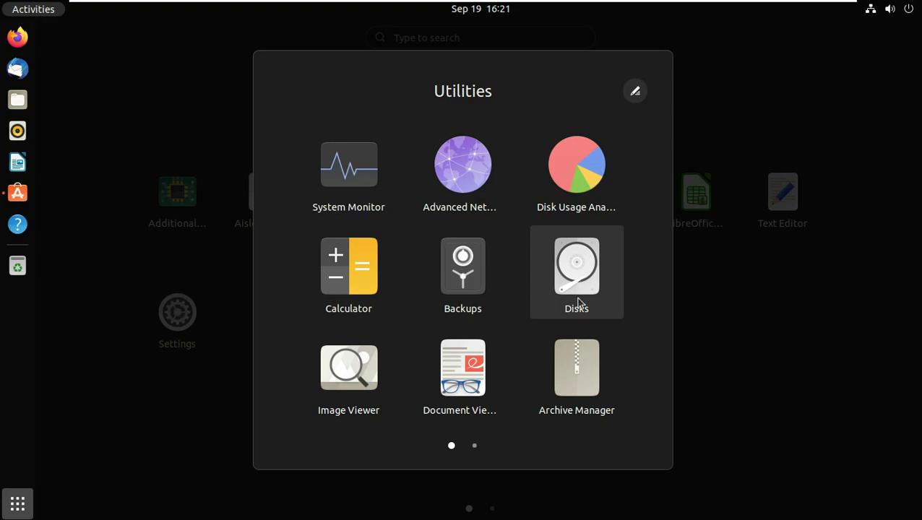
pyautogui.scroll(-1, 456, 344)
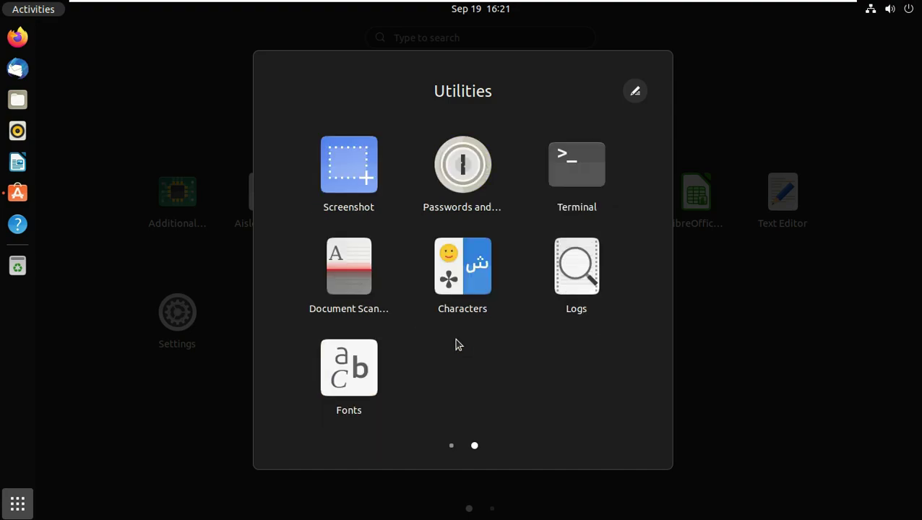
pyautogui.scroll(1, 359, 374)
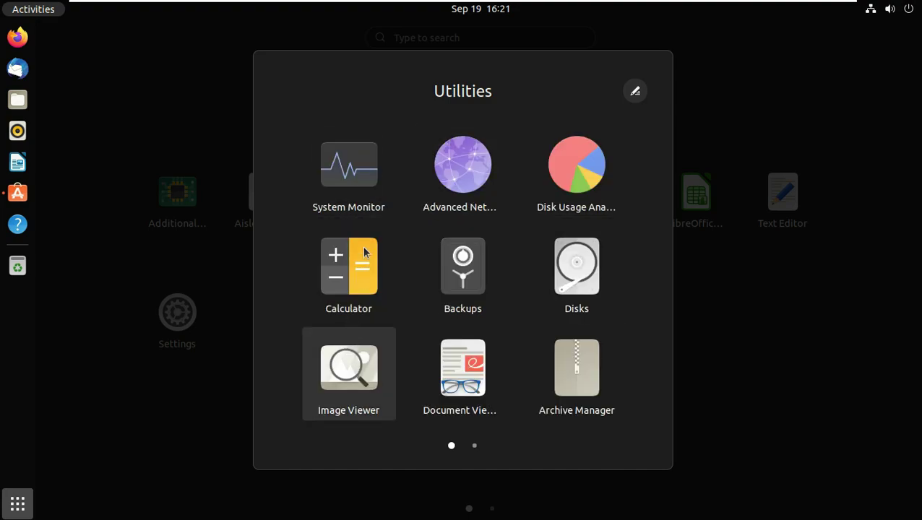
pyautogui.click(376, 216)
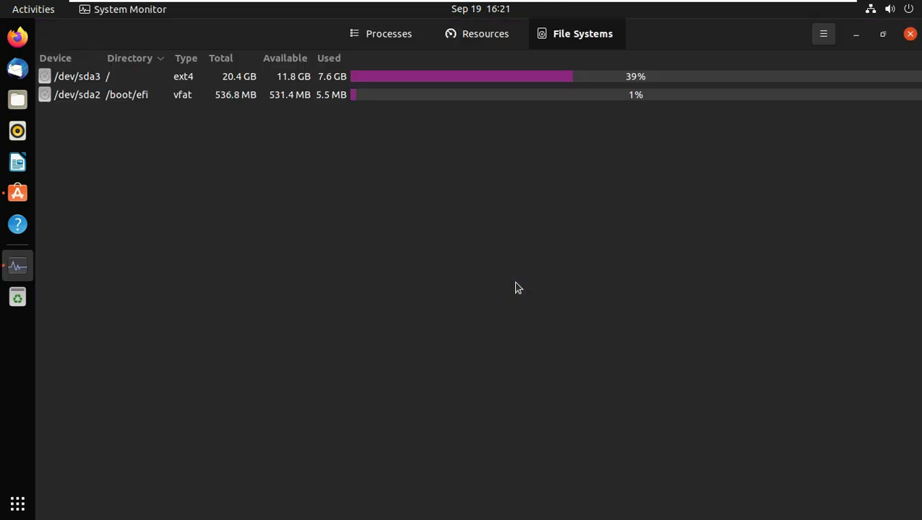
pyautogui.click(824, 34)
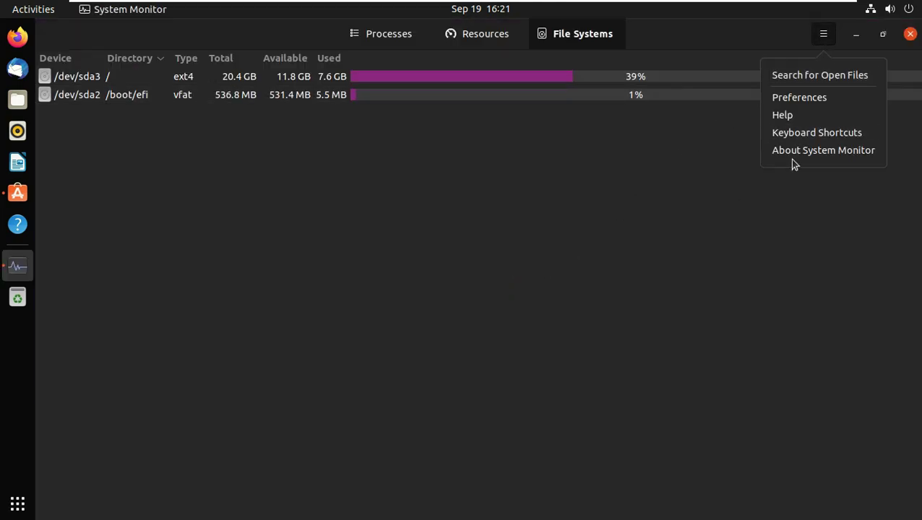
pyautogui.click(799, 155)
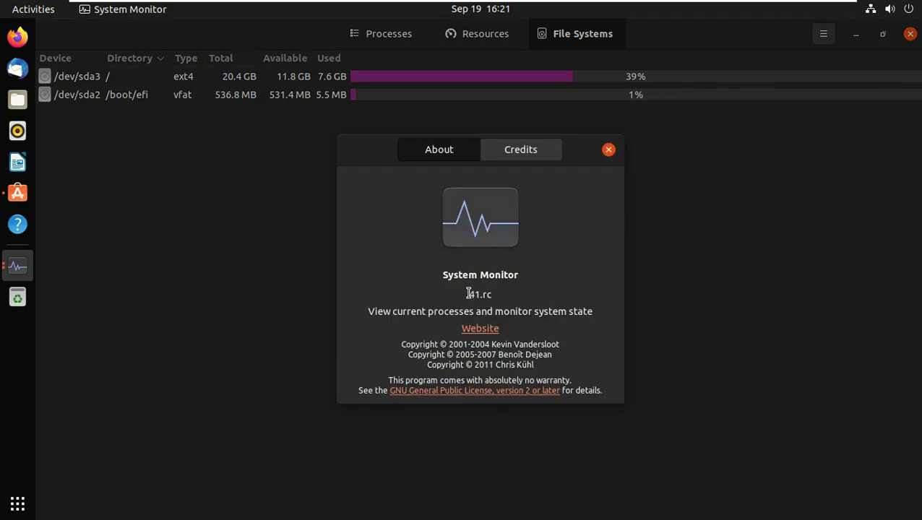
pyautogui.moveTo(469, 294); pyautogui.dragTo(501, 295)
pyautogui.click(610, 150)
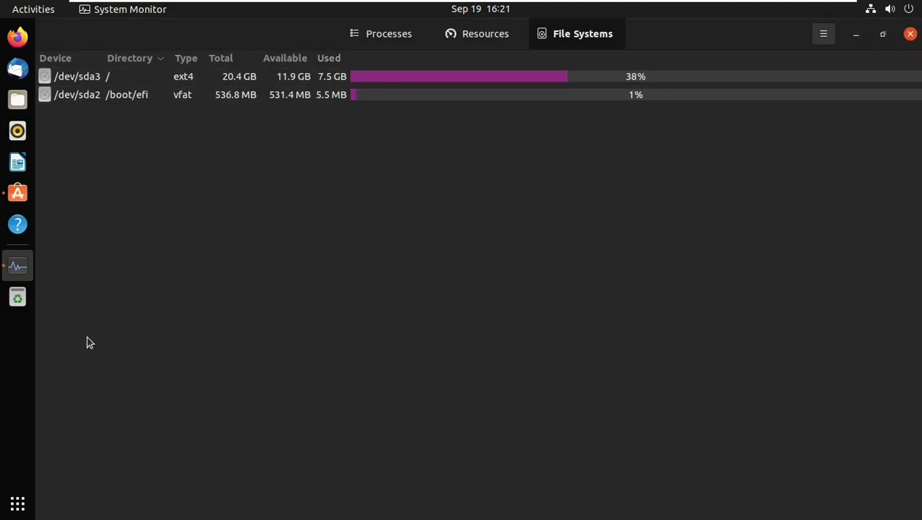
pyautogui.click(17, 504)
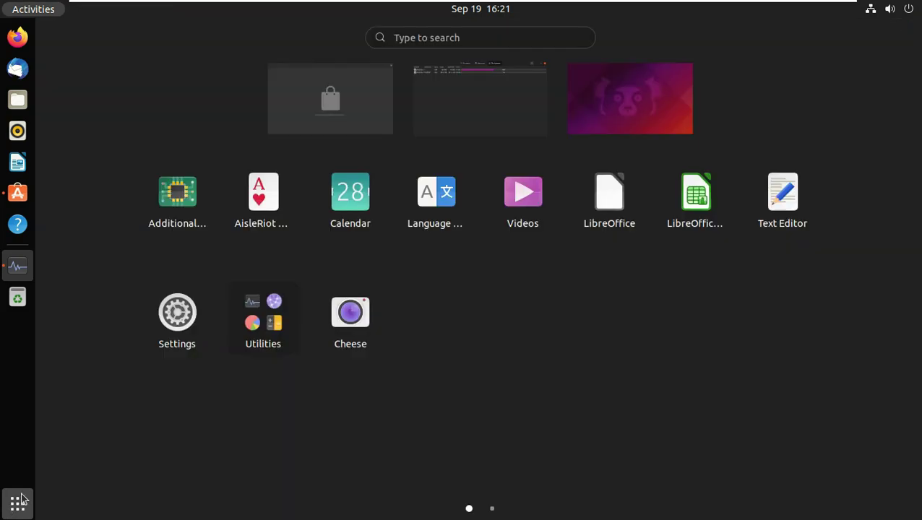
# Close System Monitor and bring Ubuntu Software back to the front.
pyautogui.click(360, 110)
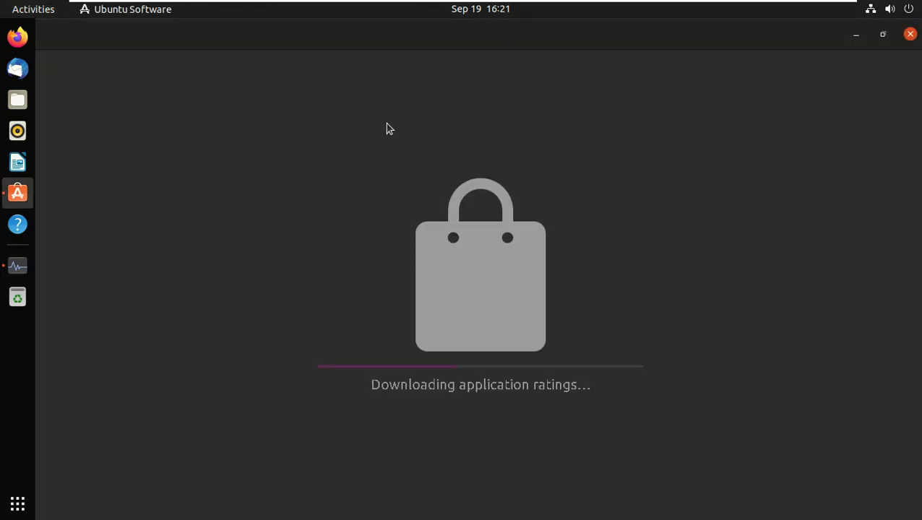
pyautogui.click(17, 504)
pyautogui.click(471, 117)
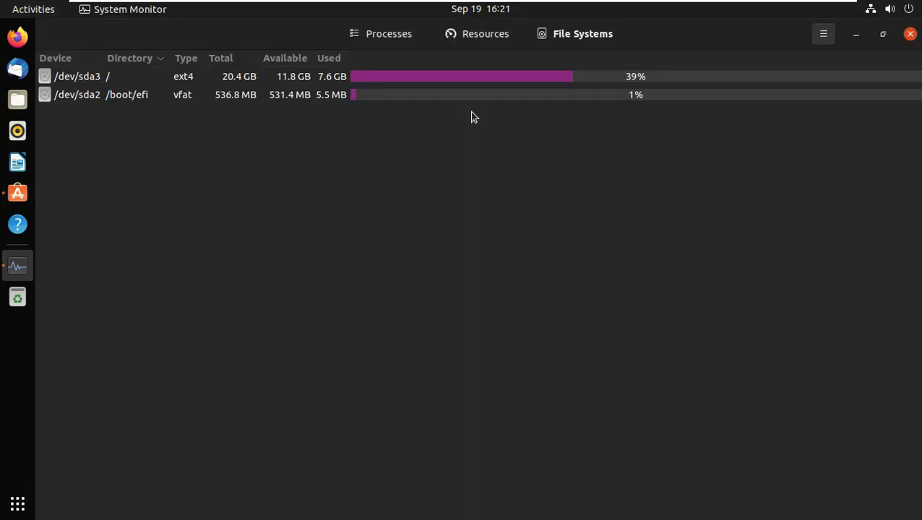
pyautogui.click(908, 34)
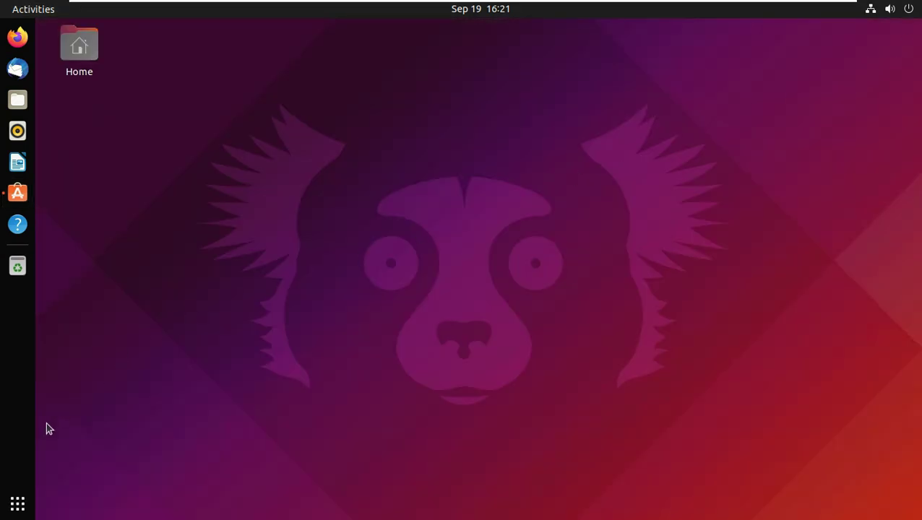
pyautogui.click(20, 491)
pyautogui.click(411, 94)
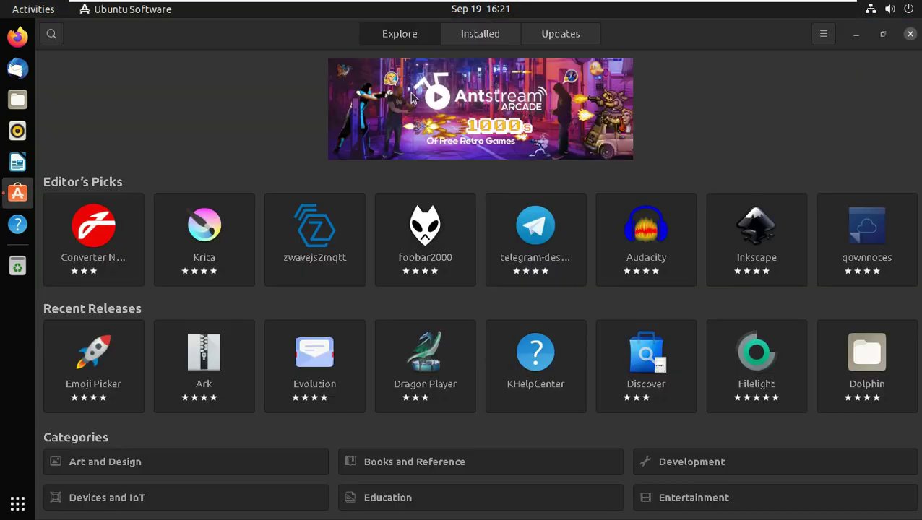
# Check Installed and Updates, view About (version 3.38.1), then close Ubuntu Software.
pyautogui.click(485, 40)
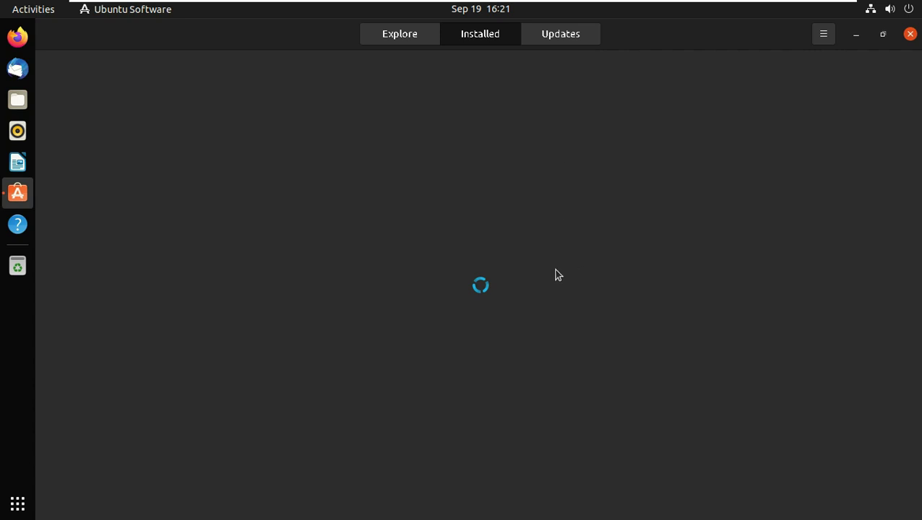
pyautogui.click(545, 47)
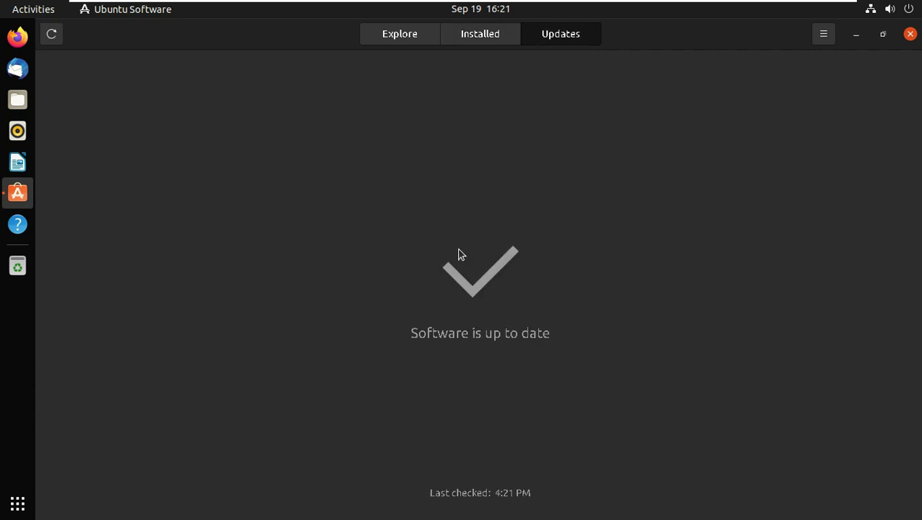
pyautogui.click(819, 41)
pyautogui.click(796, 111)
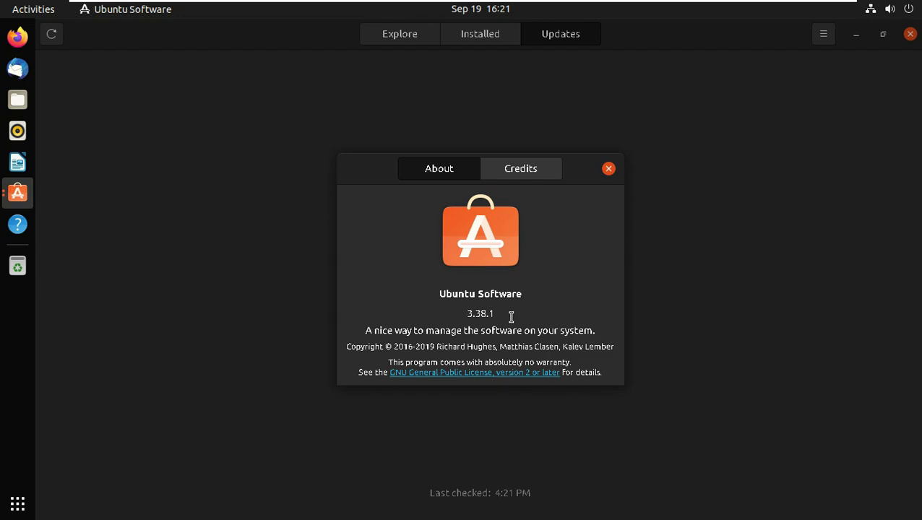
pyautogui.click(609, 169)
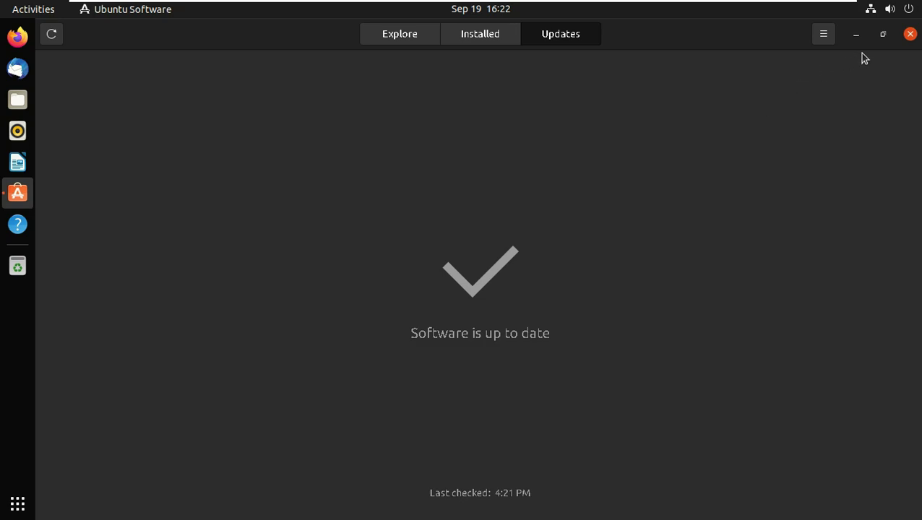
pyautogui.click(910, 33)
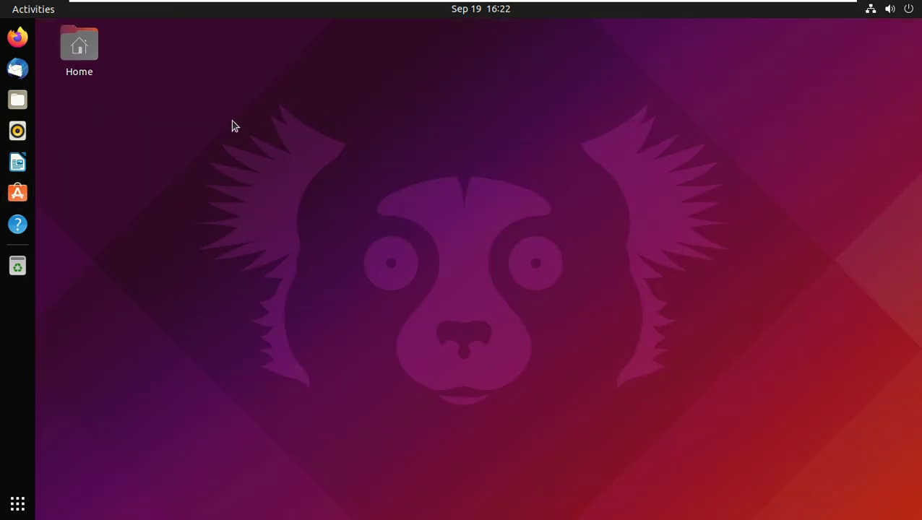
# Start Power Off from the system menu, then cancel it.
pyautogui.click(905, 10)
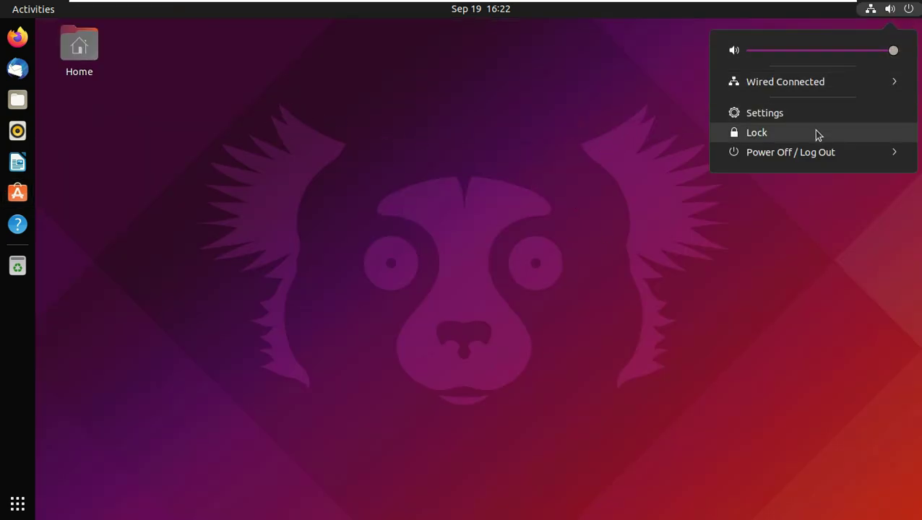
pyautogui.click(797, 151)
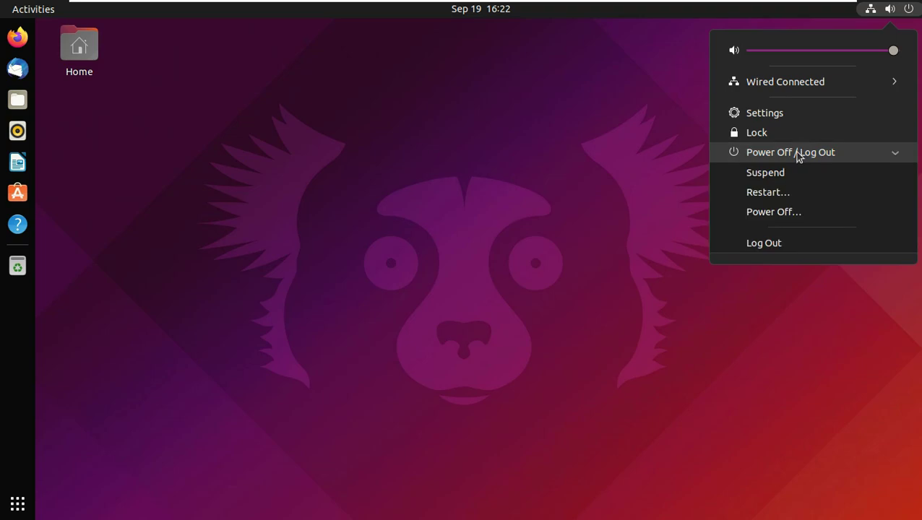
pyautogui.click(798, 212)
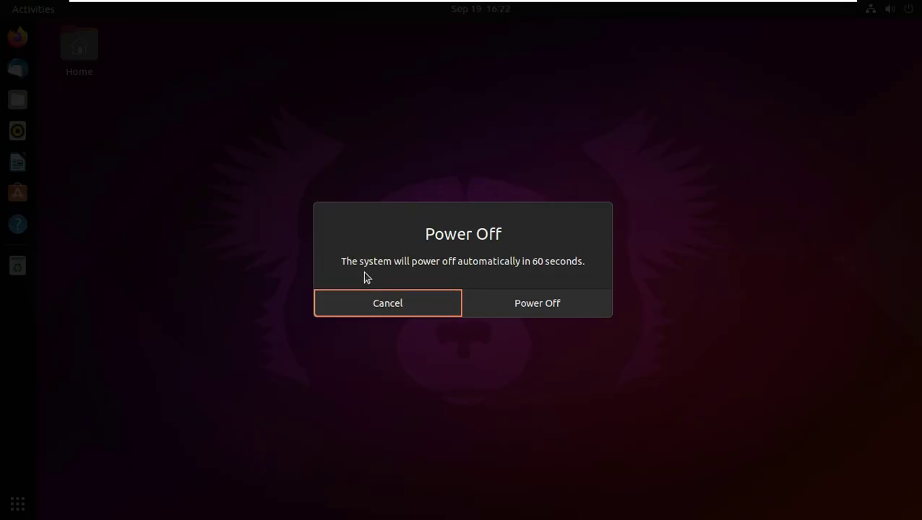
pyautogui.click(393, 303)
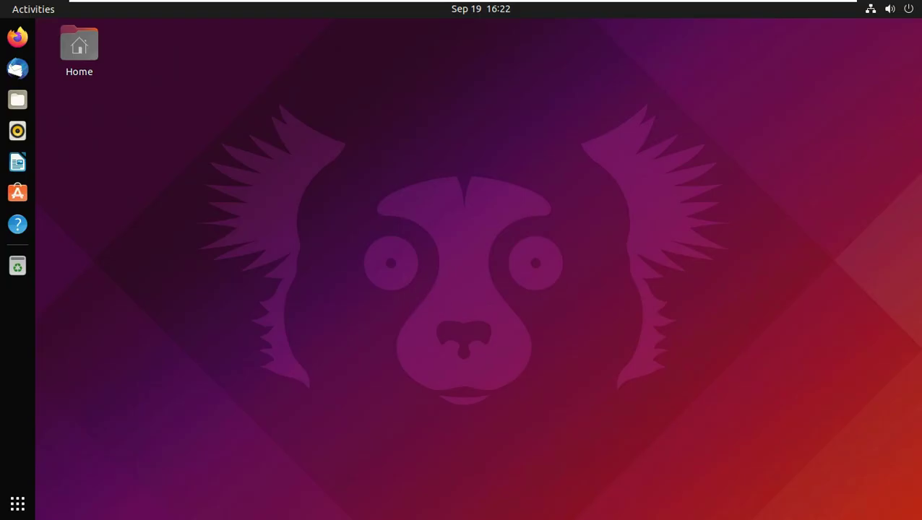
# Lock the session and raise the lock-screen clock to reveal the login prompt.
pyautogui.click(896, 13)
pyautogui.click(788, 135)
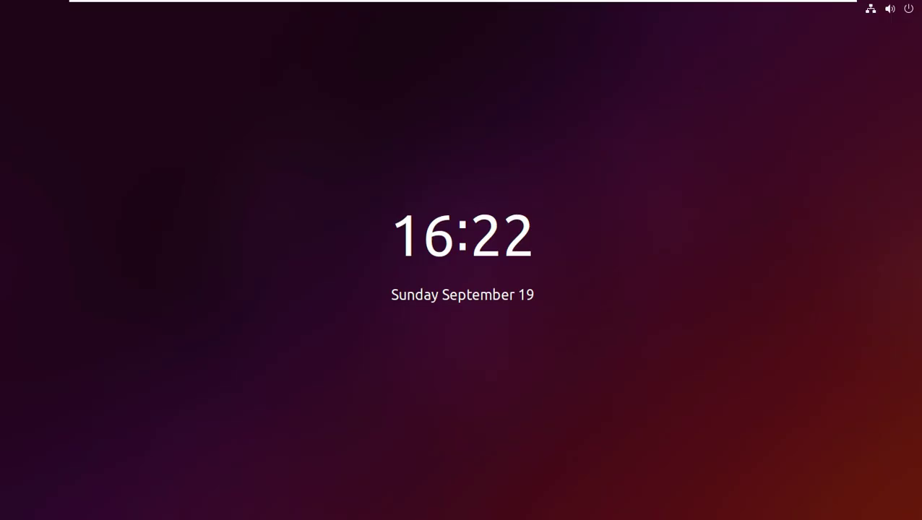
pyautogui.moveTo(653, 191)
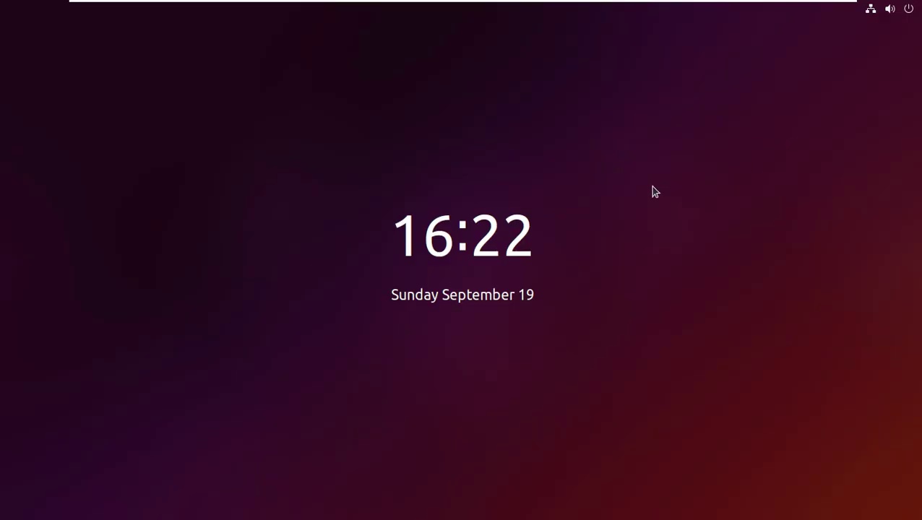
pyautogui.click(563, 206)
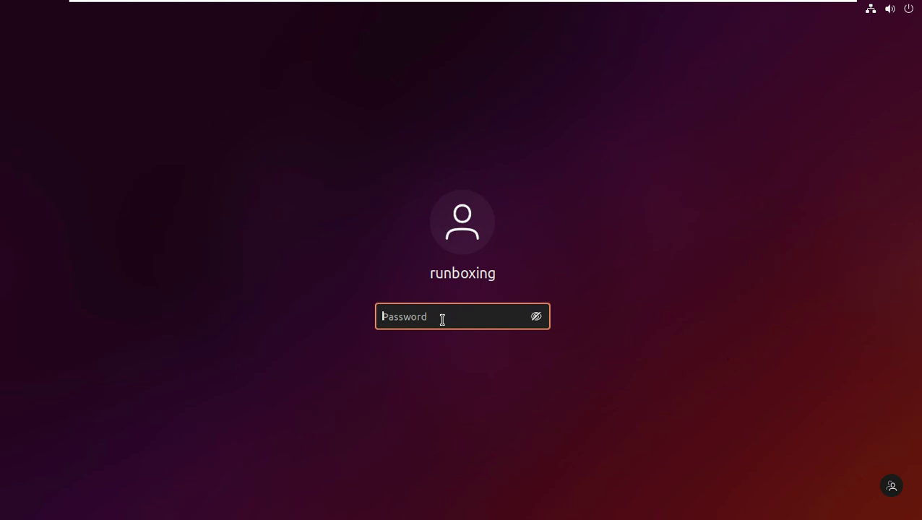
# Toggle password visibility, check the lock-screen system menu, and return to the clock.
pyautogui.click(536, 318)
pyautogui.click(871, 10)
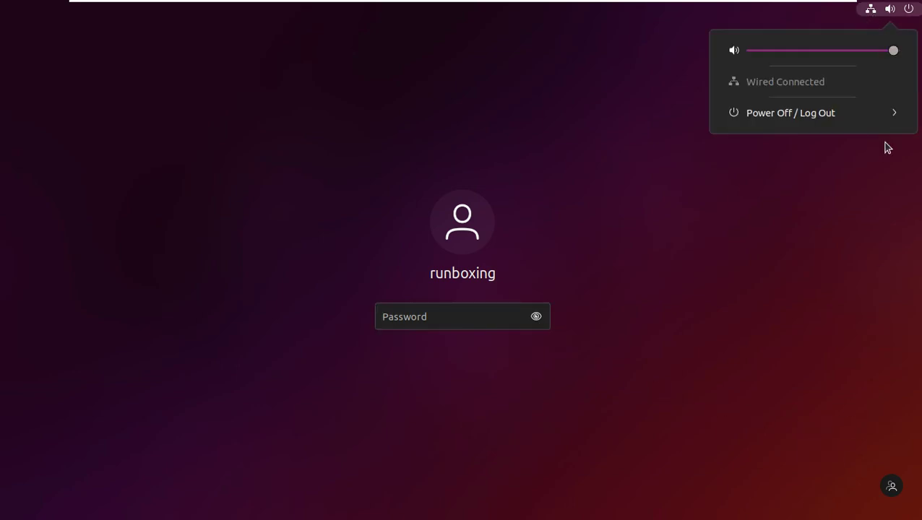
pyautogui.click(832, 452)
pyautogui.press('Escape')
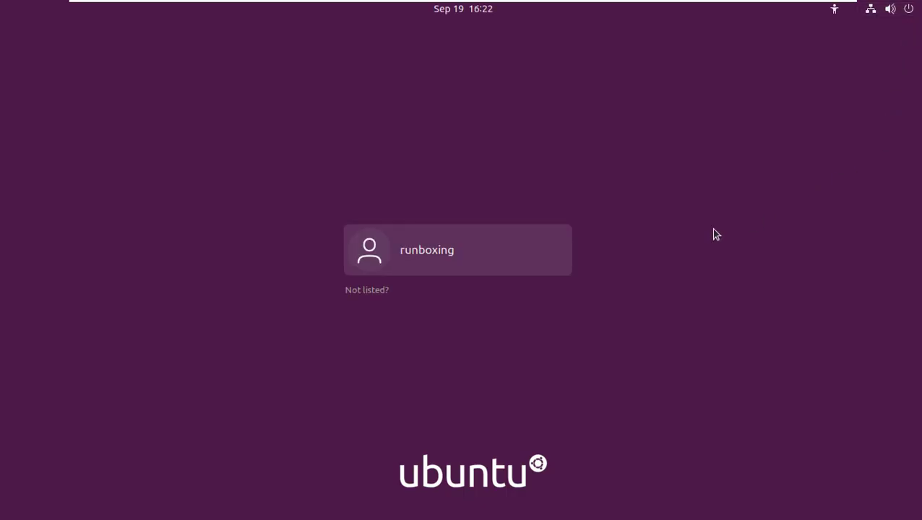
# Sign back into the user account, entering the account password with it shown in plain text.
pyautogui.click(504, 245)
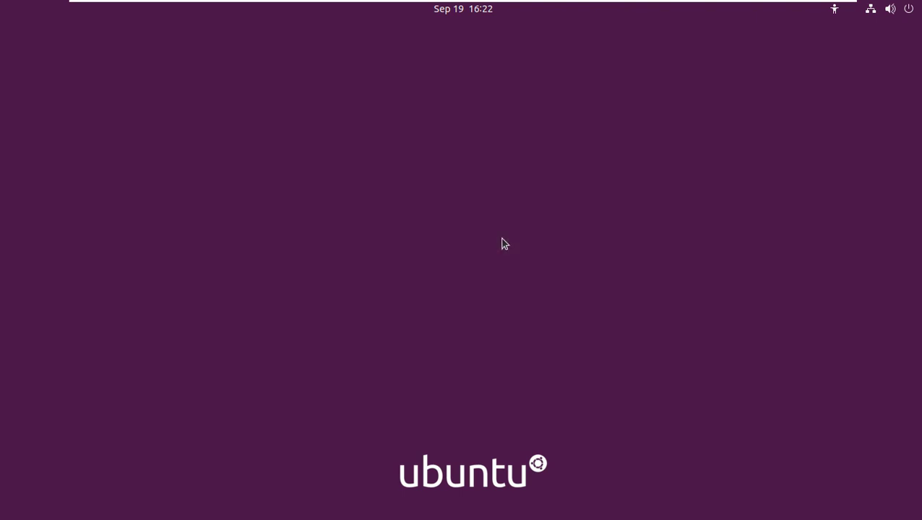
pyautogui.click(836, 10)
pyautogui.click(831, 357)
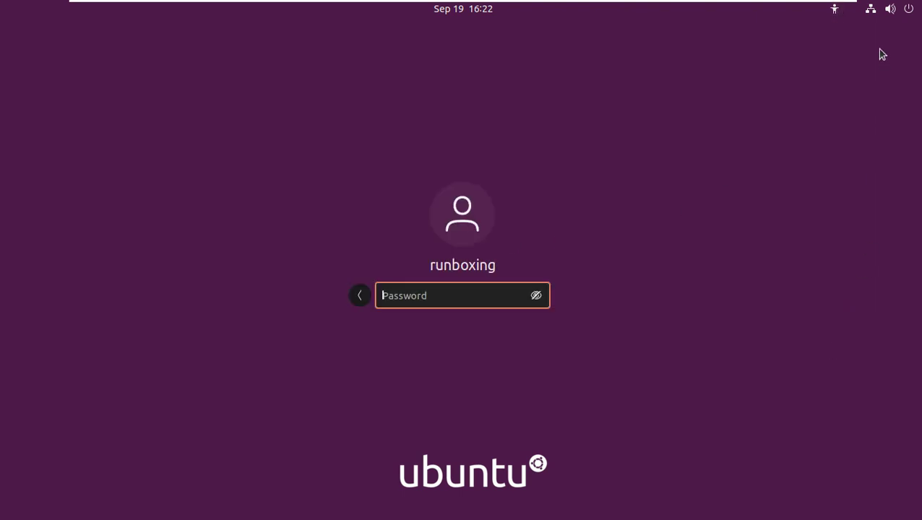
pyautogui.click(879, 11)
pyautogui.click(860, 253)
pyautogui.click(538, 297)
pyautogui.write('12345')
pyautogui.press('Return')
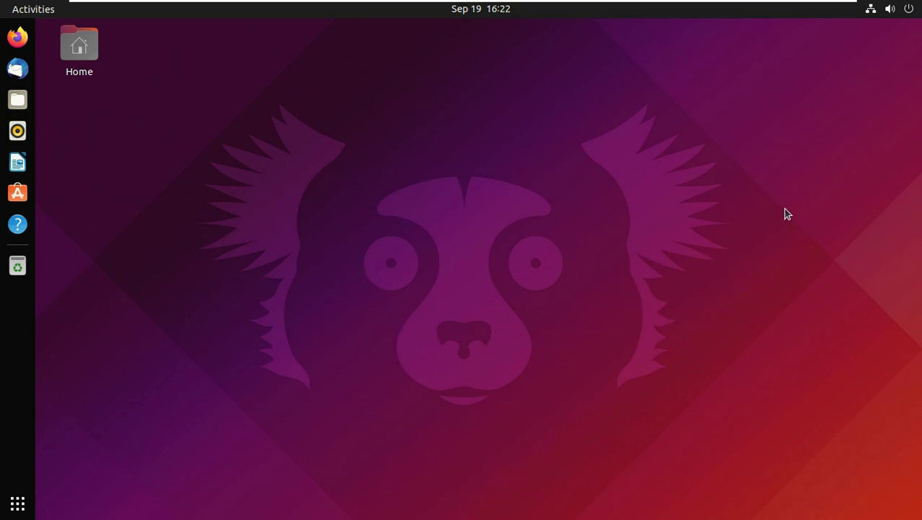
# Bring up the Power Off prompt from the system menu, then cancel it.
pyautogui.click(905, 11)
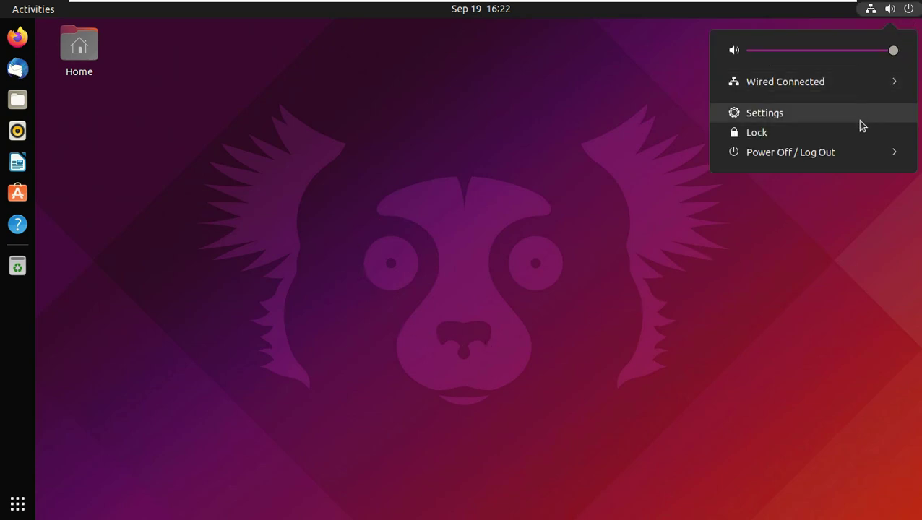
pyautogui.click(831, 150)
pyautogui.click(792, 213)
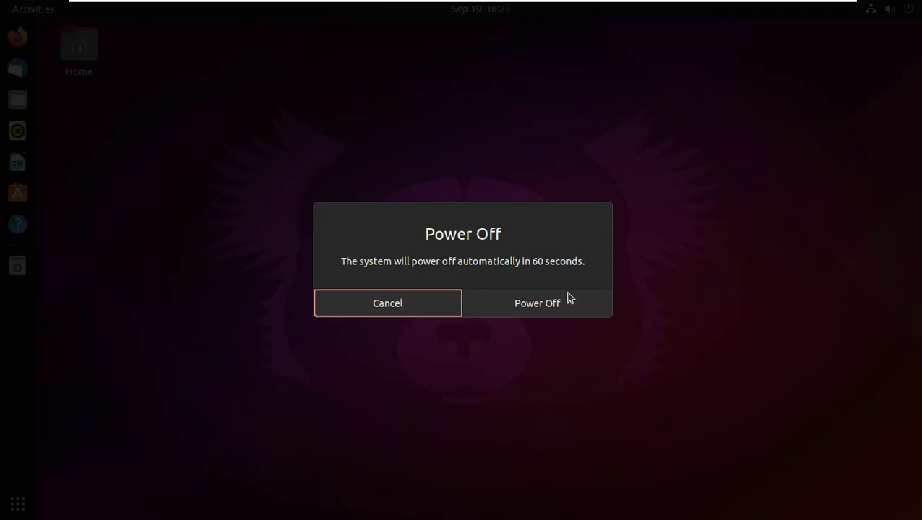
pyautogui.click(563, 302)
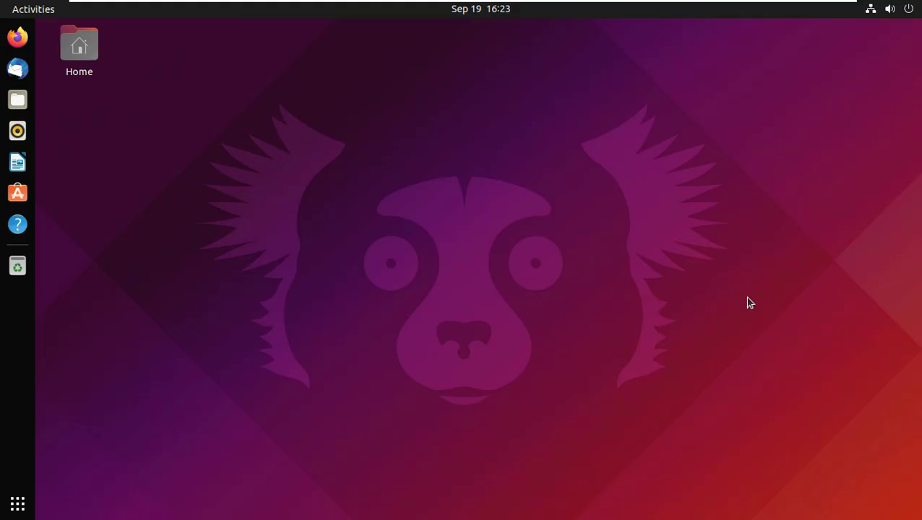